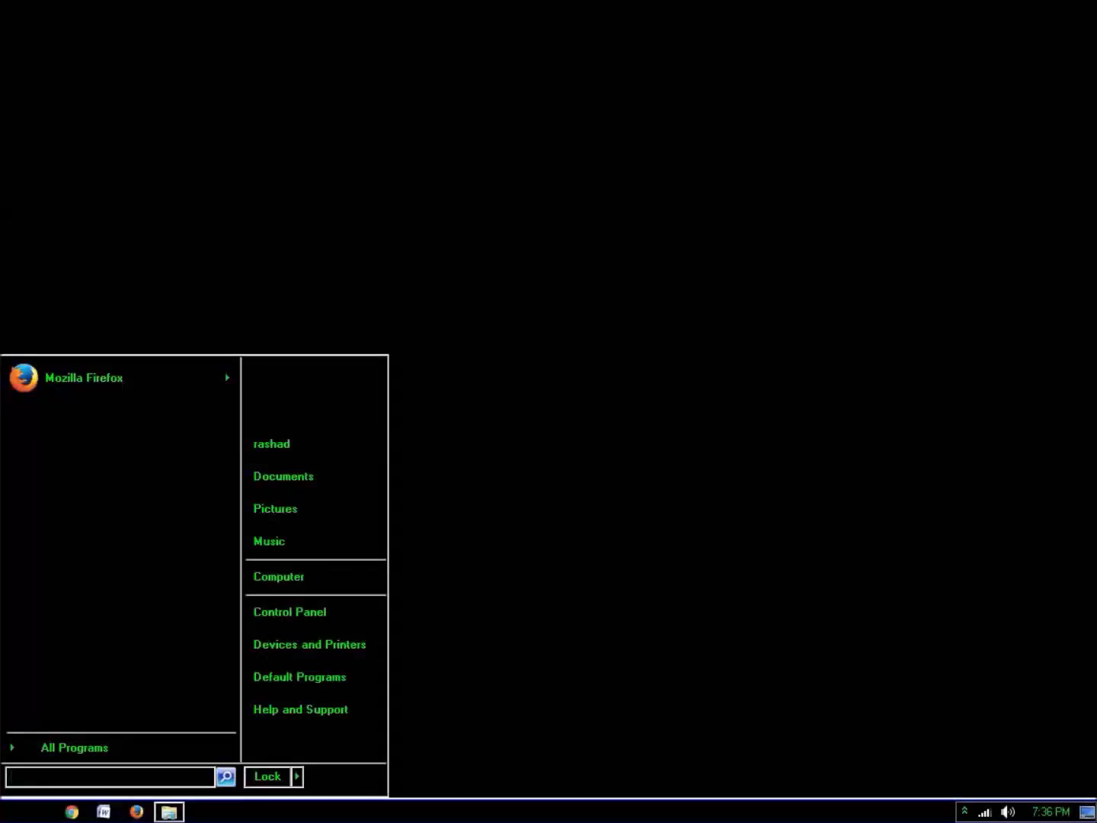
Highlight Mozilla Firefox in the Start menu's program list
key(Up)
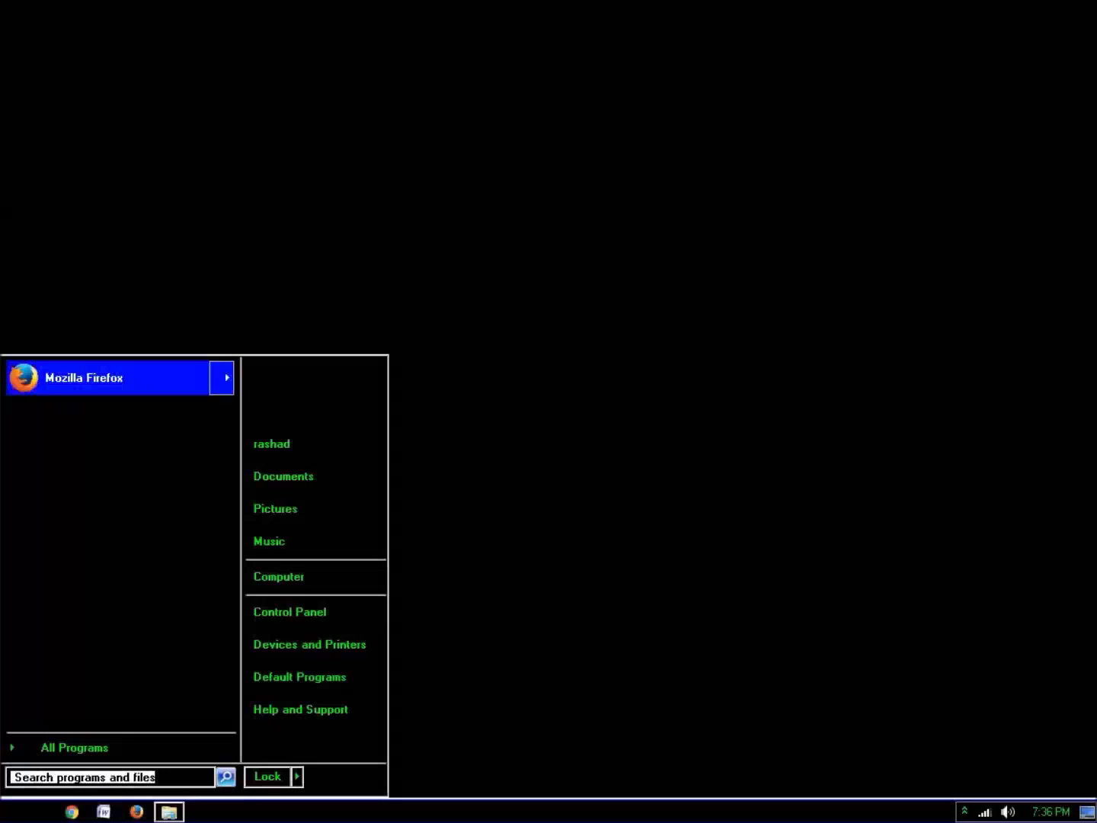
Launch Mozilla Firefox, which opens the Google home page at google.lk
key(Return)
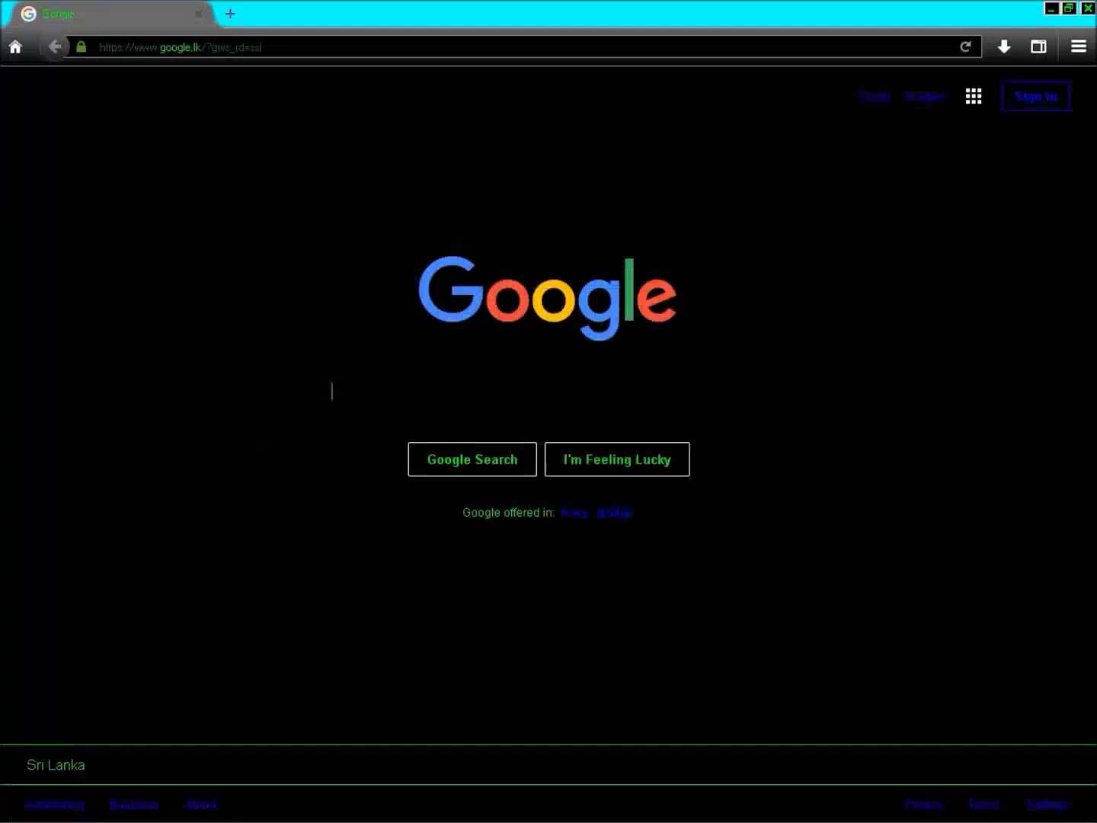
Search Google for 'nvda download' and open the NV Access | Download result
text(nvda)
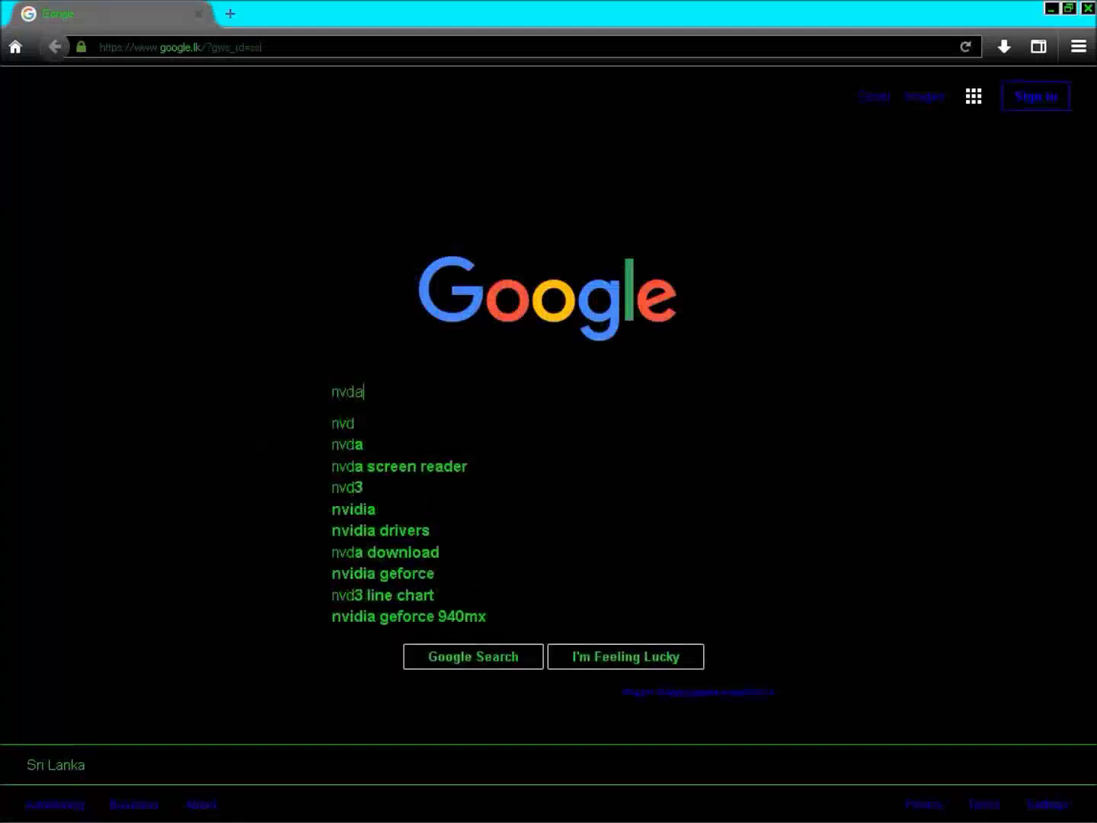
text( downlo)
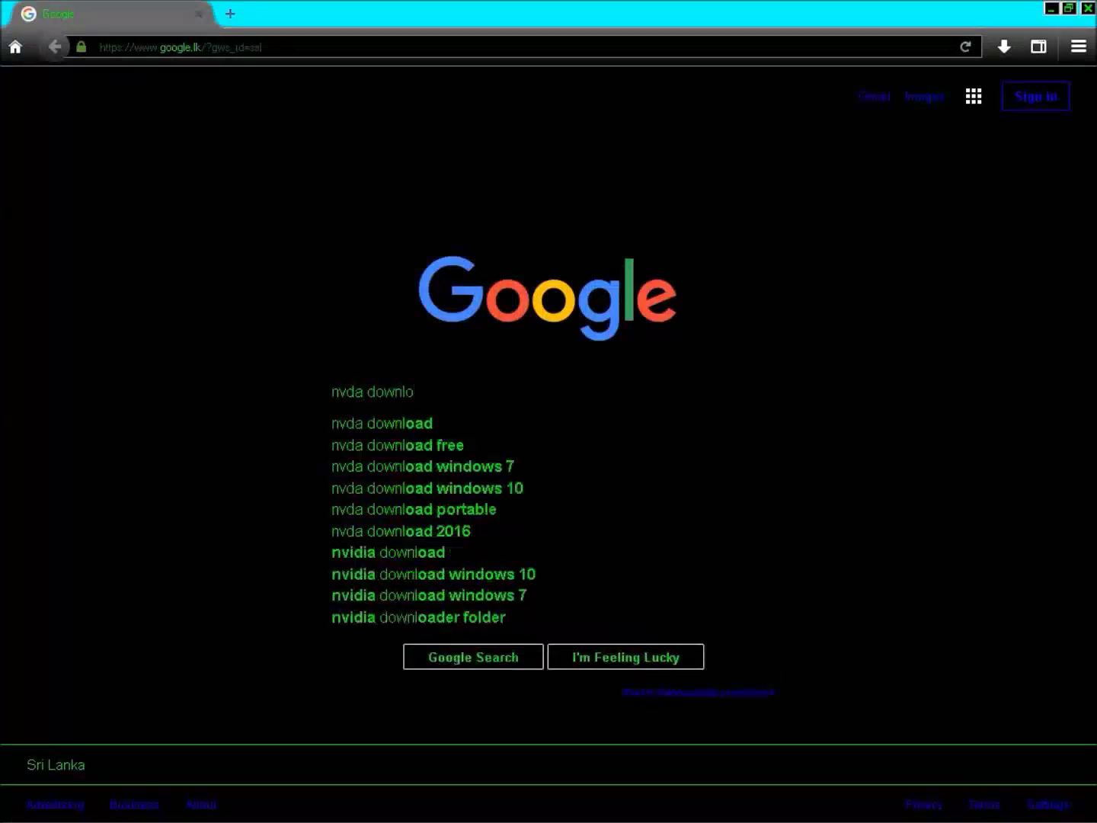
text(ad)
key(Return)
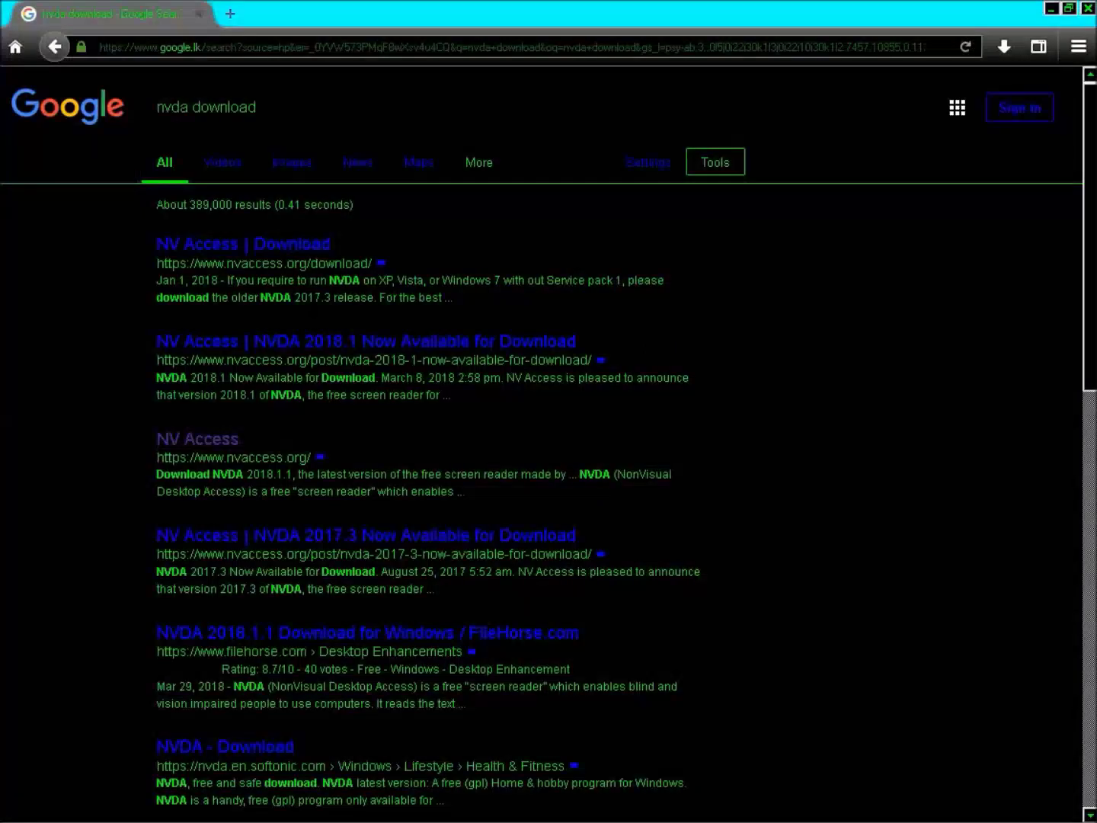
key(Return)
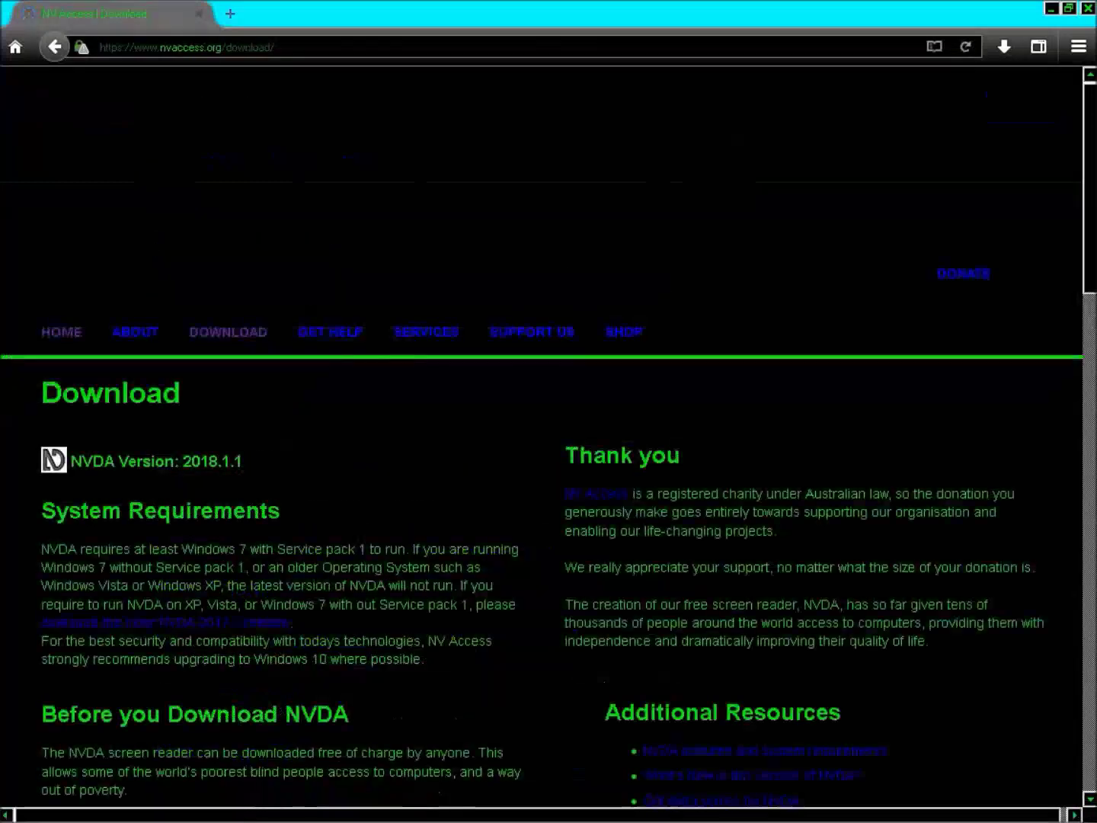
Scroll the NV Access download page down to the Donation Options section
scroll(548, 457, down, 2)
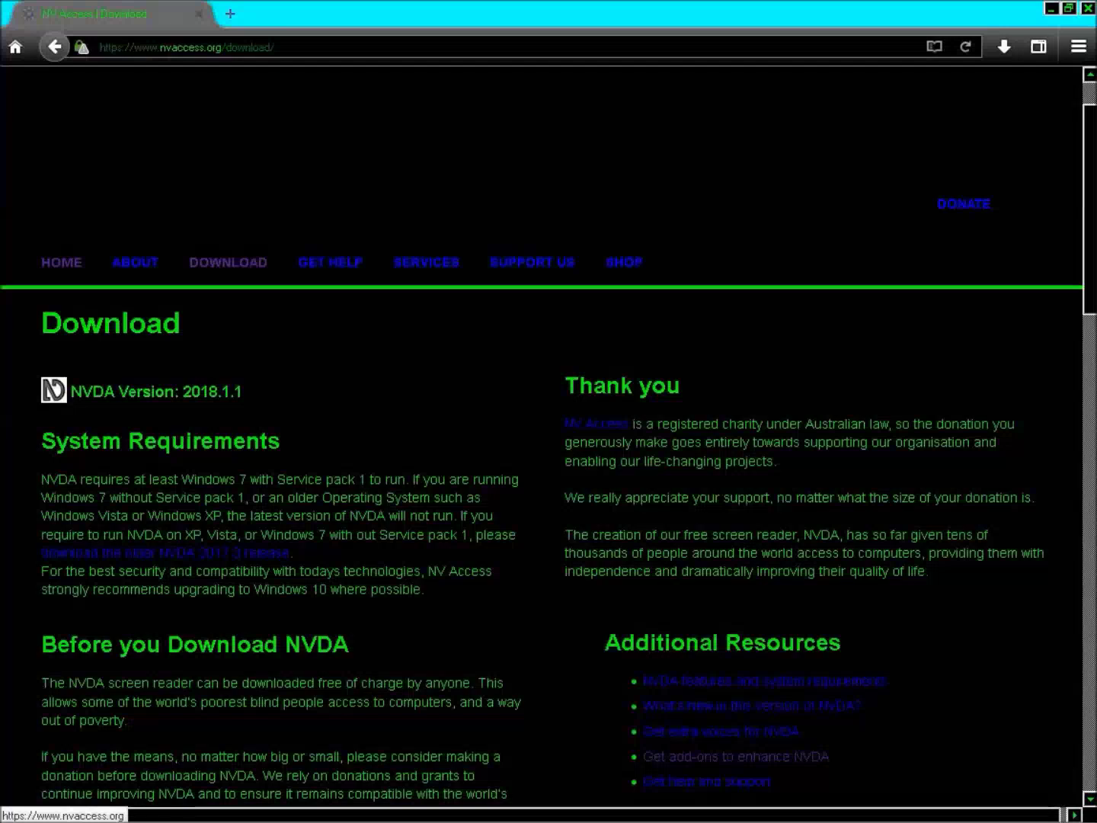
scroll(549, 435, down, 10)
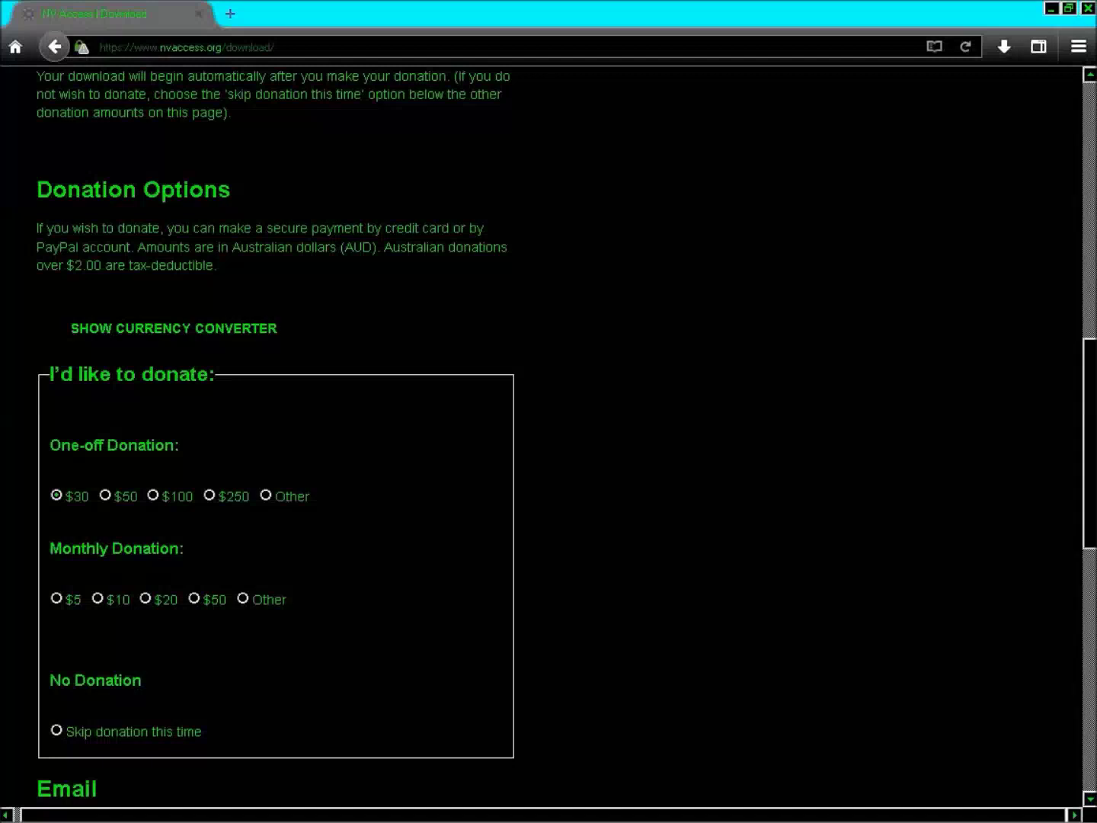
key(End)
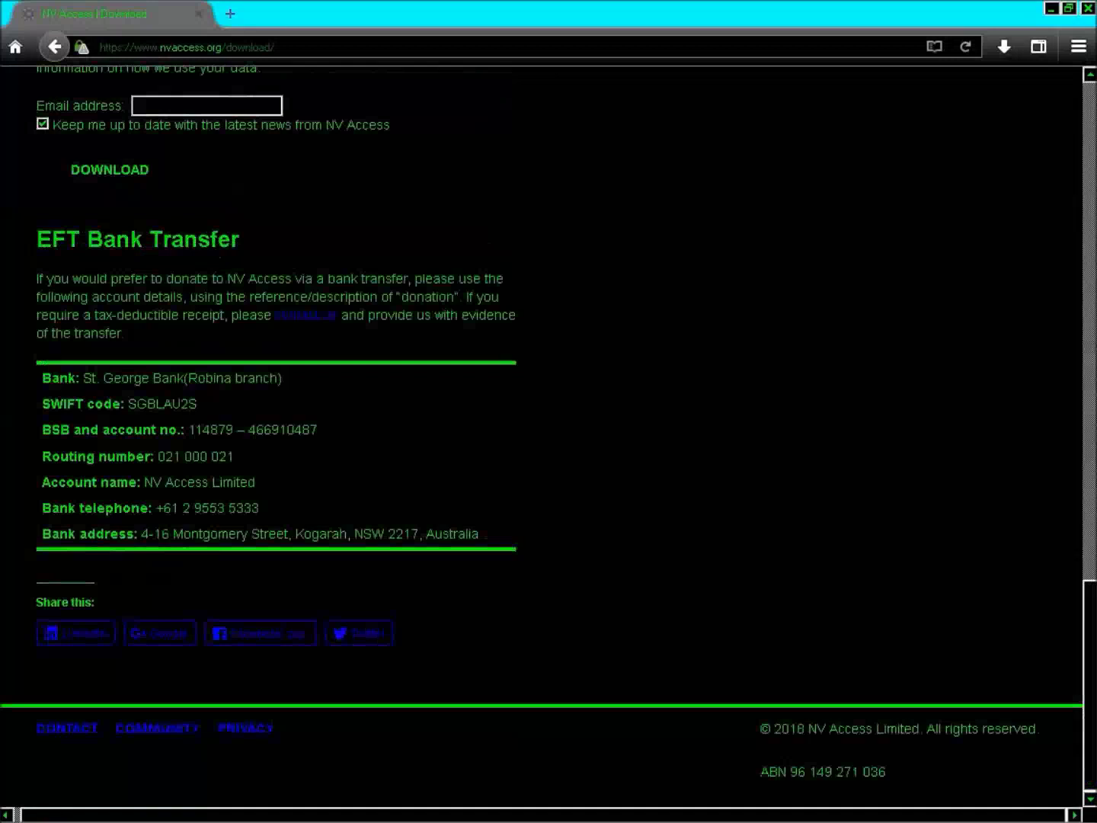
key(shift+h)
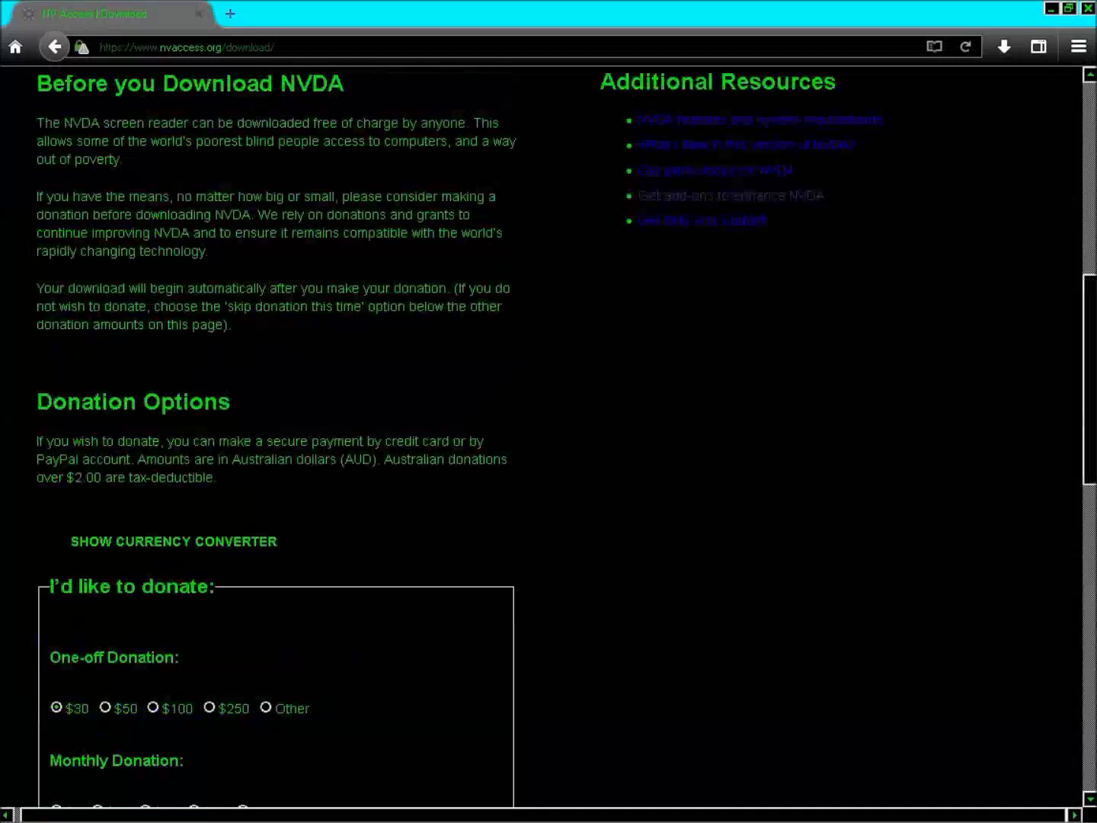
key(shift+h)
key(shift+h)
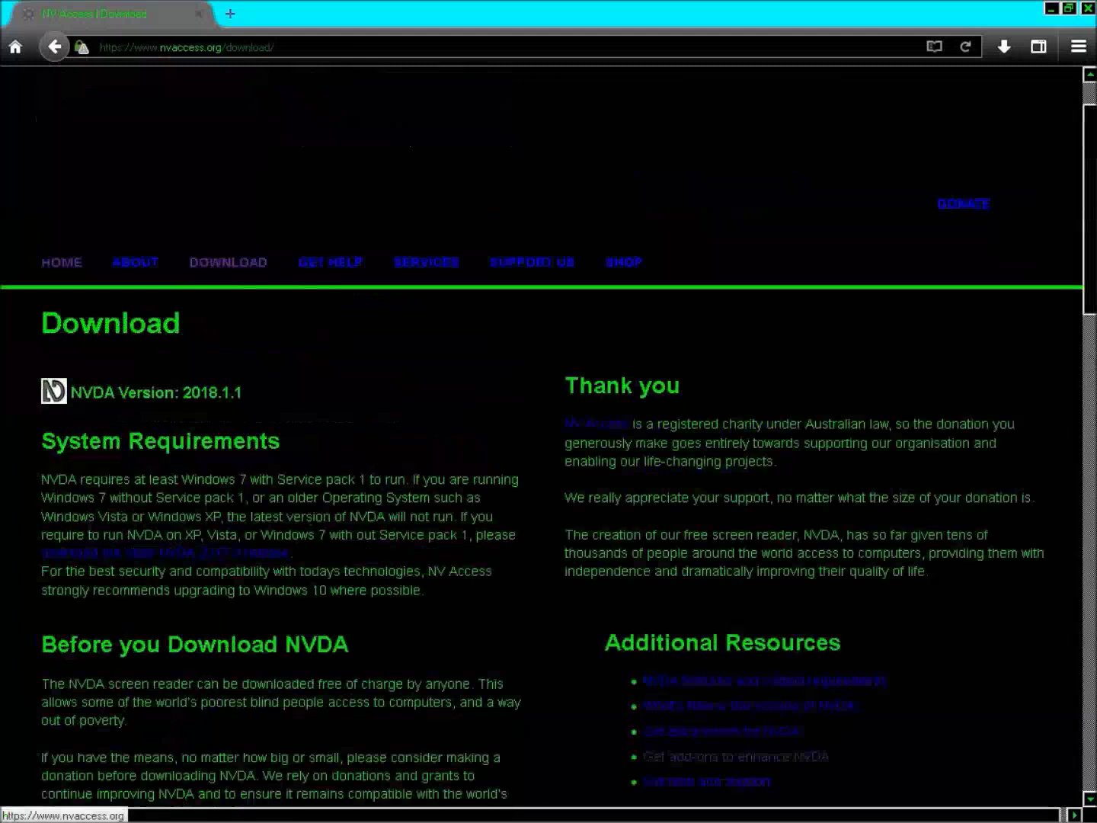
key(e)
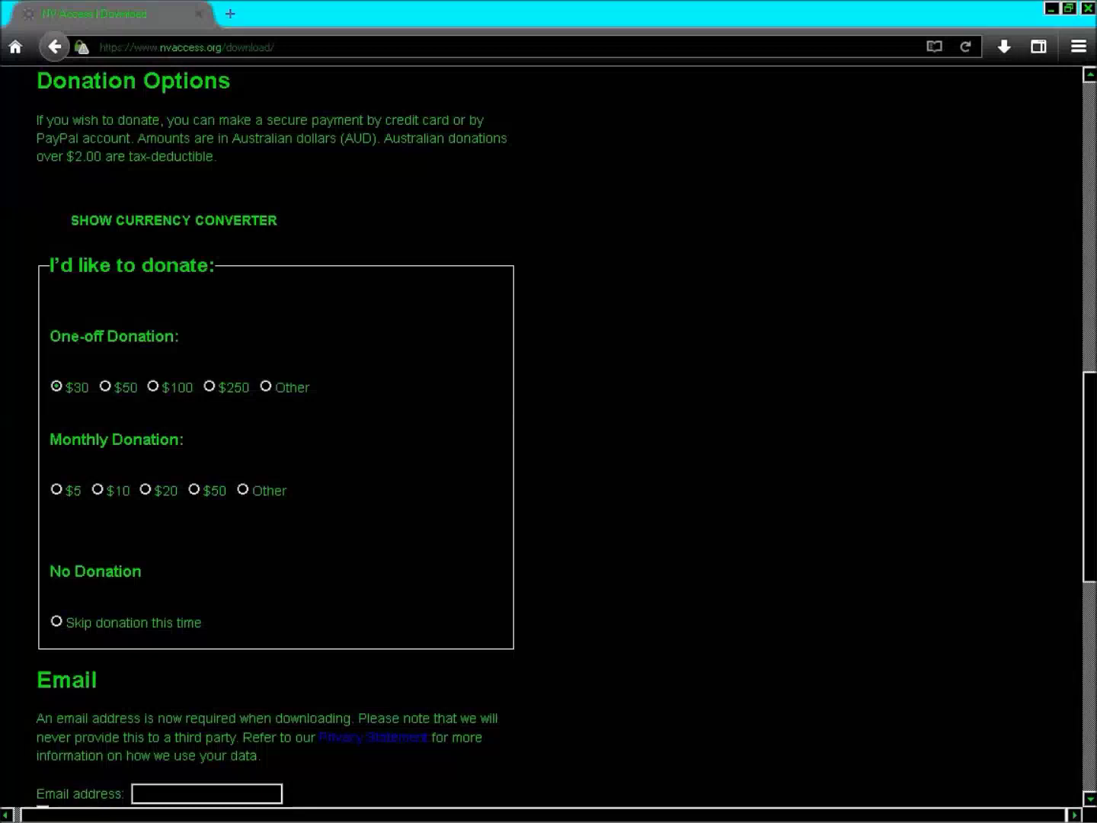
Select 'Skip donation this time' instead of the $30 one-off donation
click(56, 621)
Fill in the user's e-mail address in the email field, retyping it once
key(Tab)
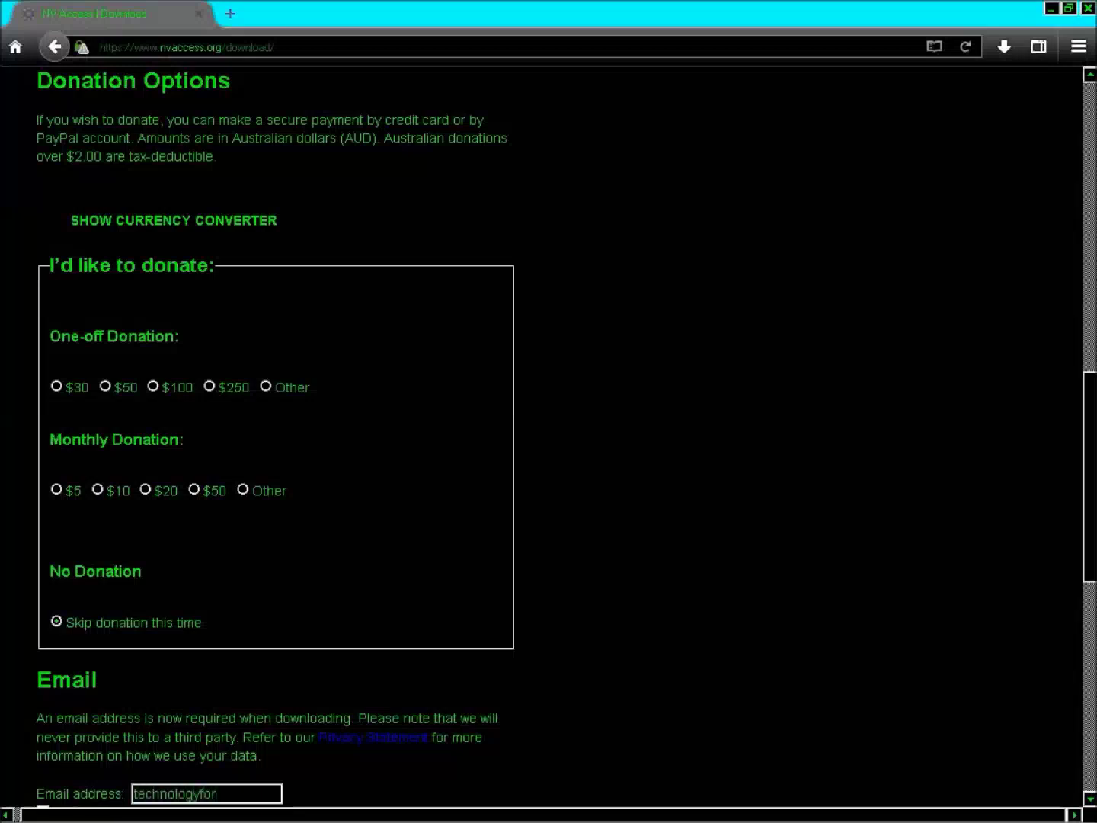
key(ctrl+a)
key(BackSpace)
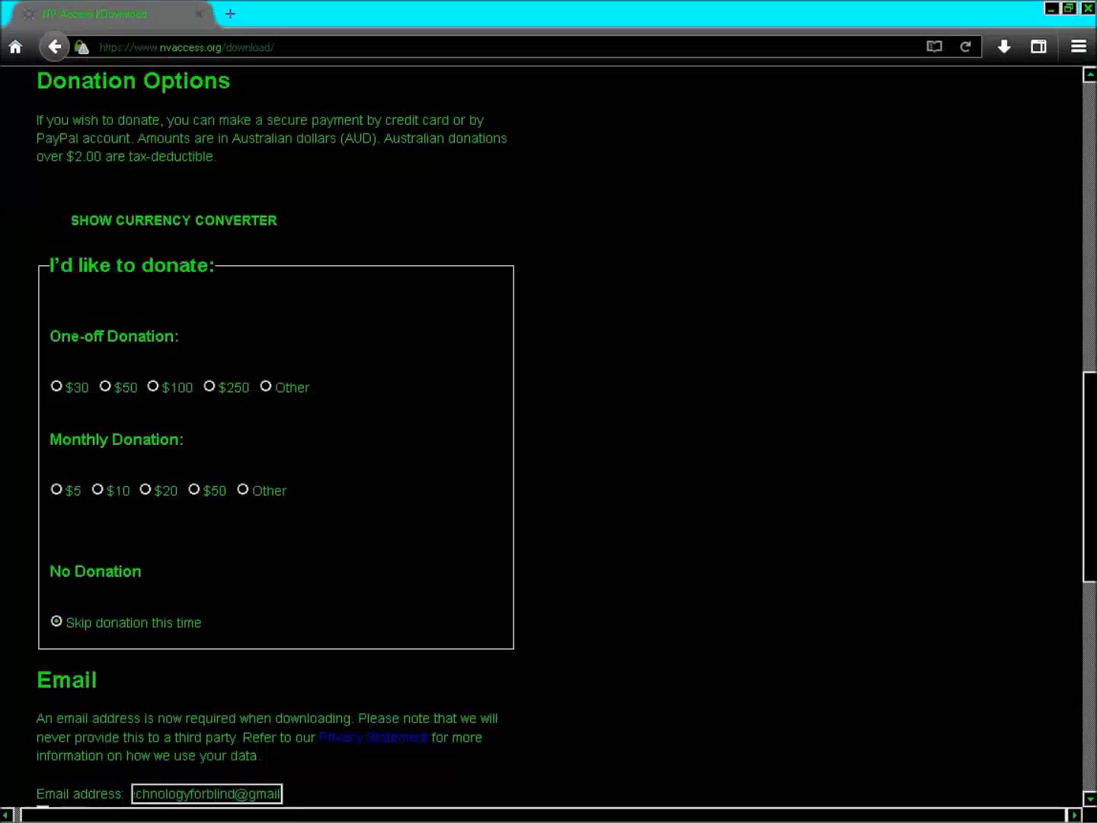
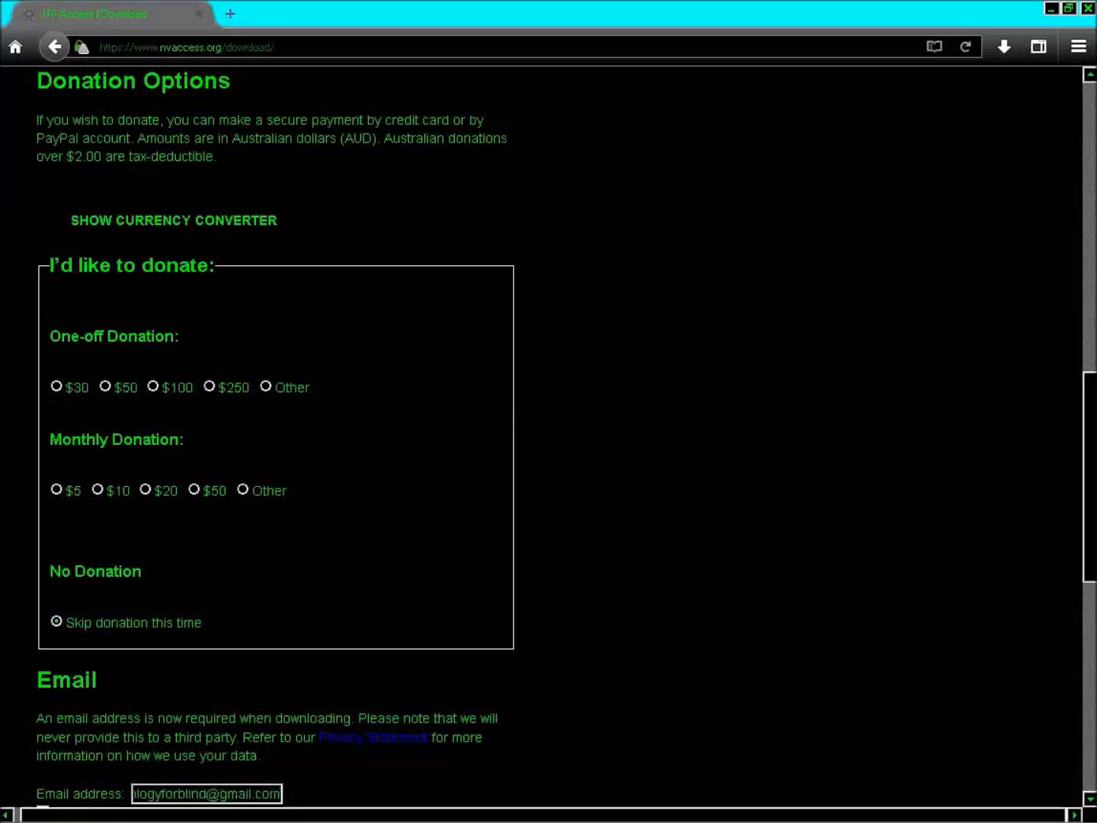
key(ctrl+a)
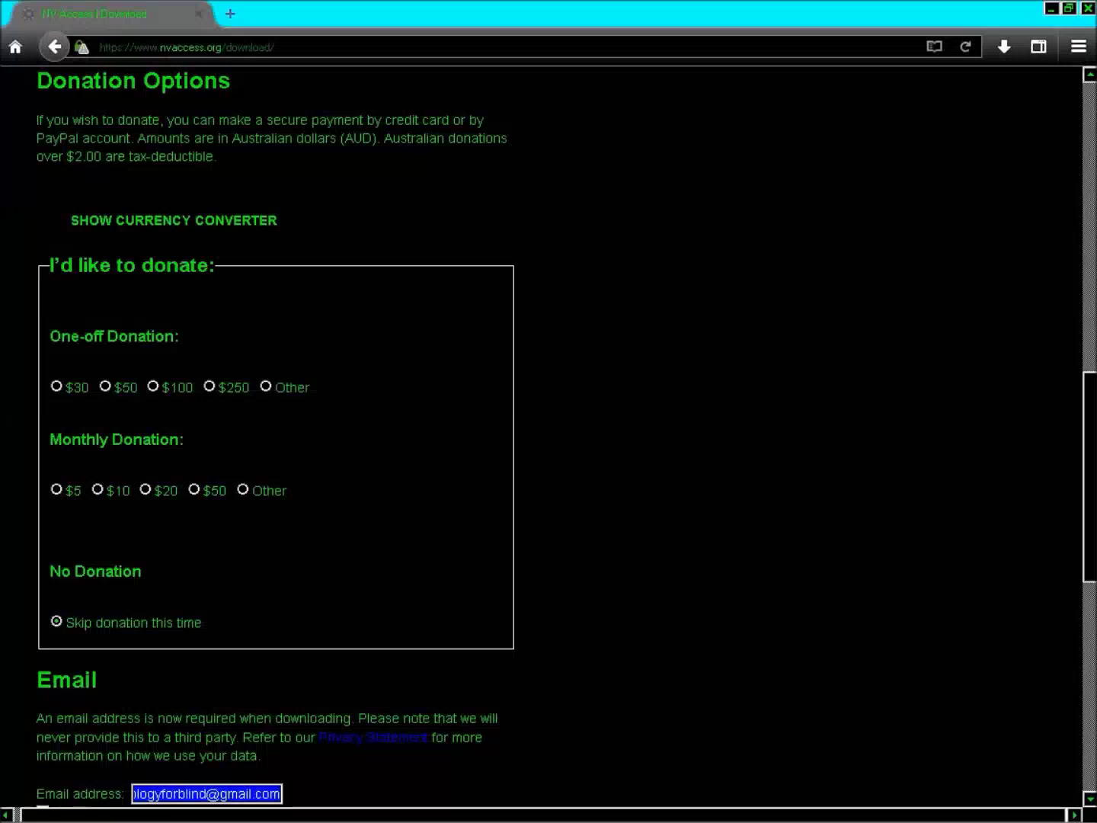
Start the NVDA download to get the nvda_2018.1.1.exe file info dialog
key(Tab)
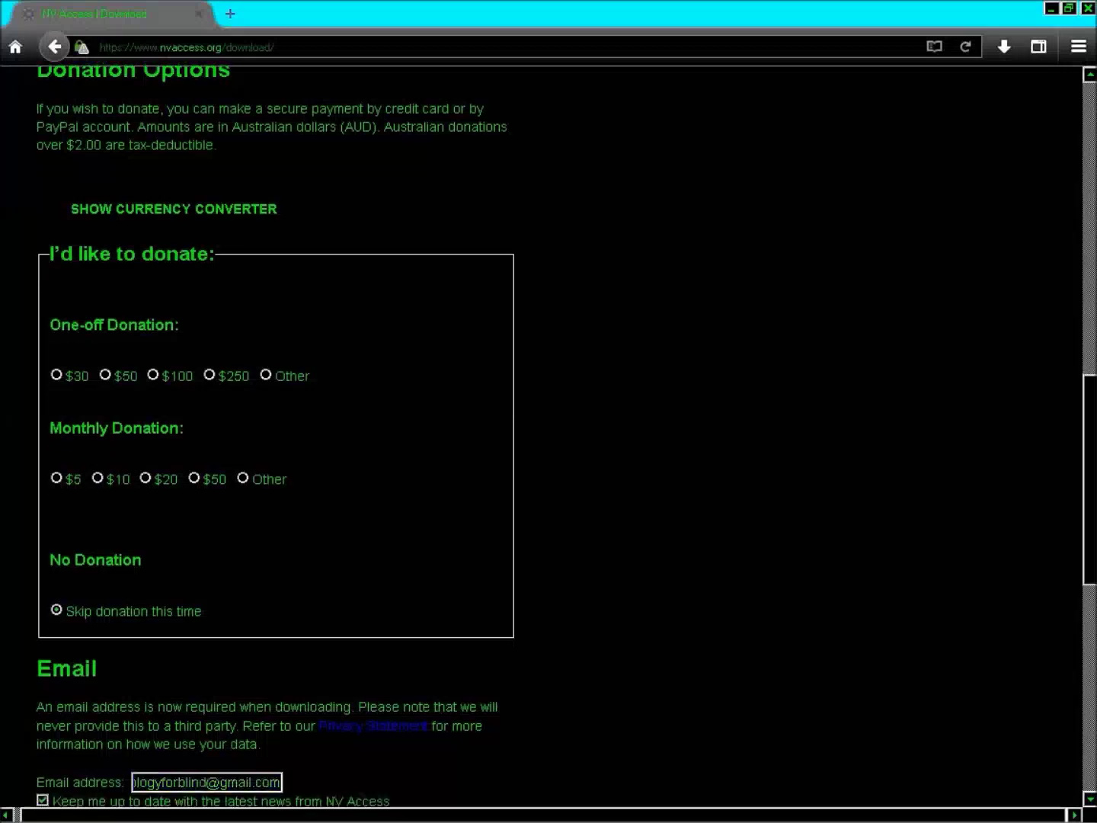
key(Tab)
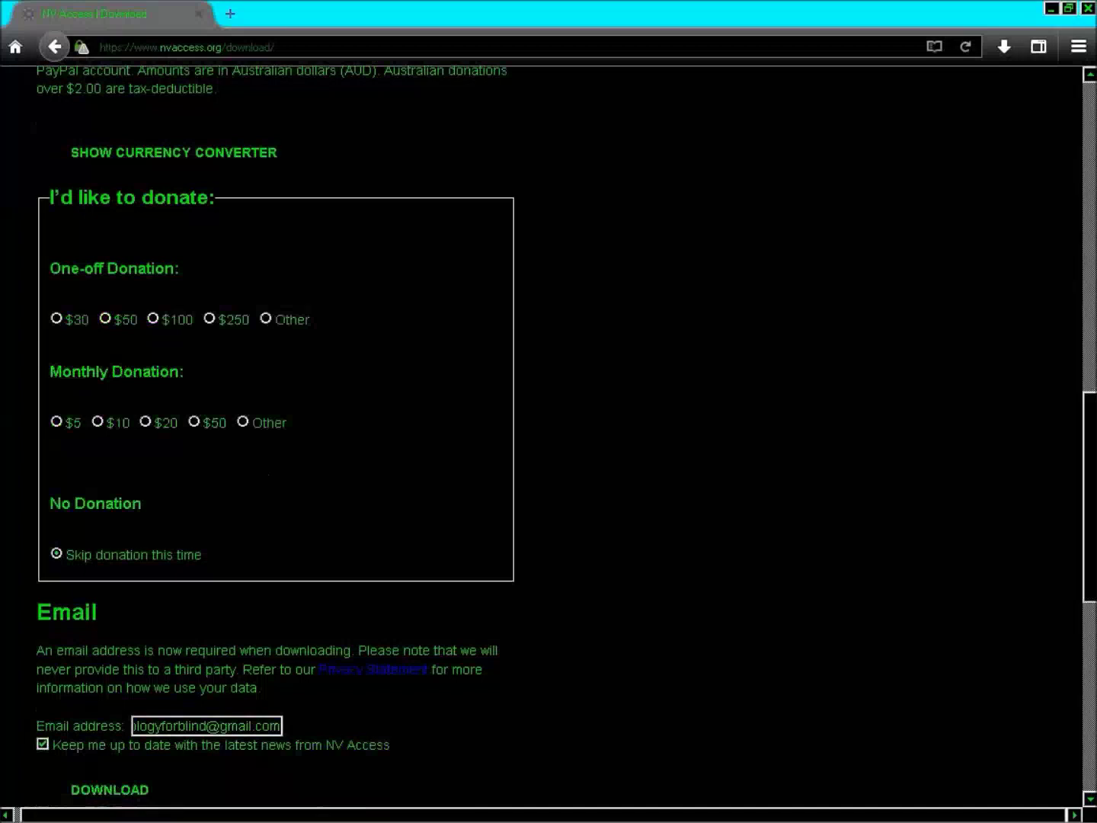
key(Return)
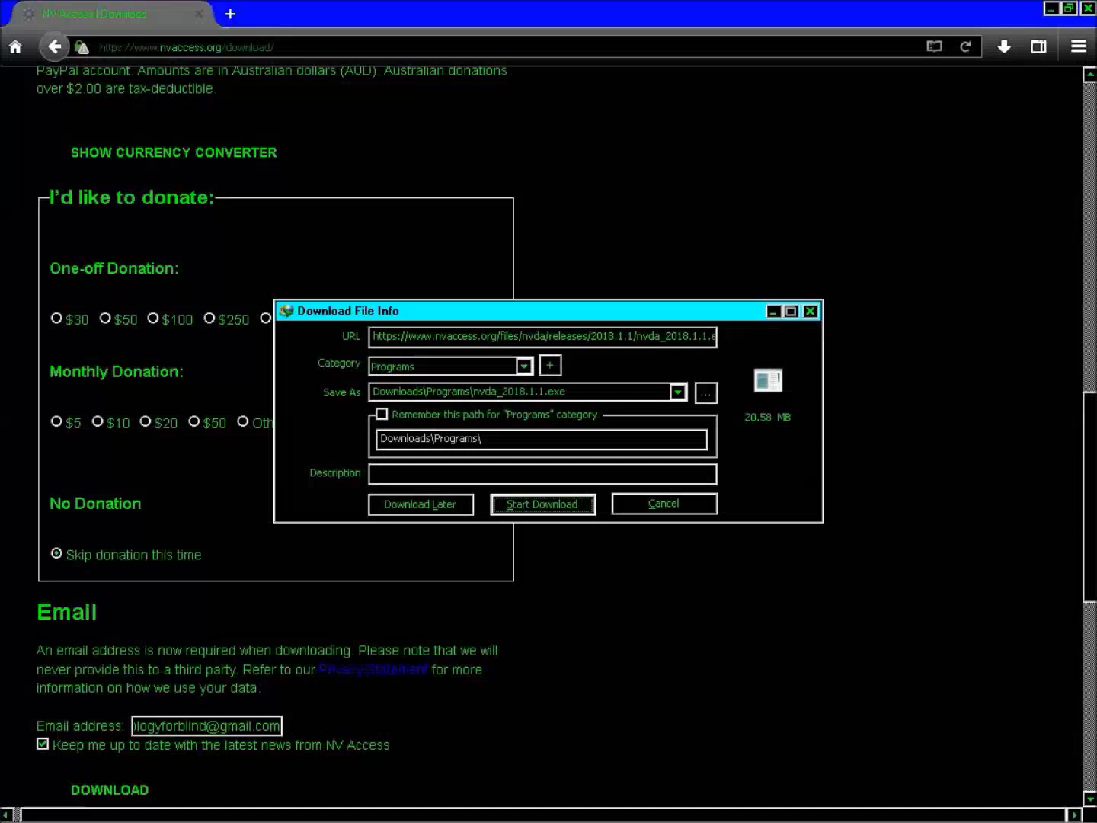
Dismiss the Download File Info dialog for nvda_2018.1.1.exe
key(Return)
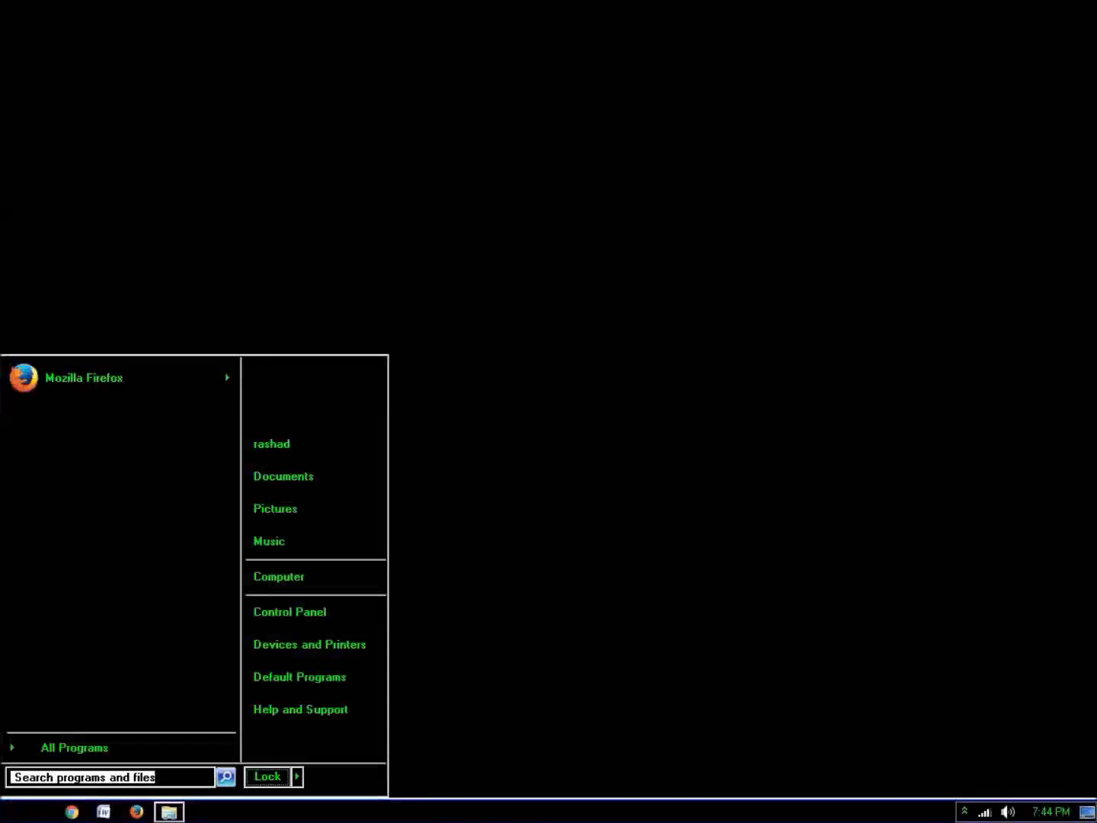
Open the Downloads folder from the user folder and run nvda_2018.1.1.exe
key(Tab)
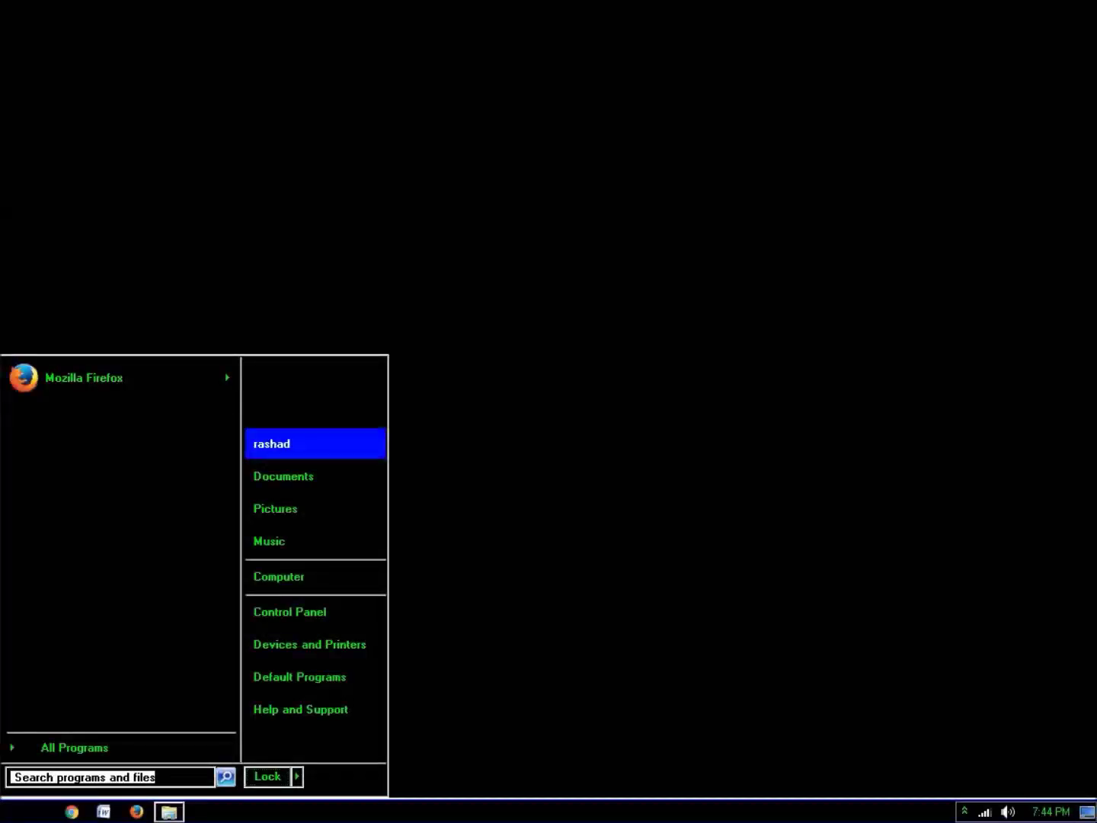
key(Return)
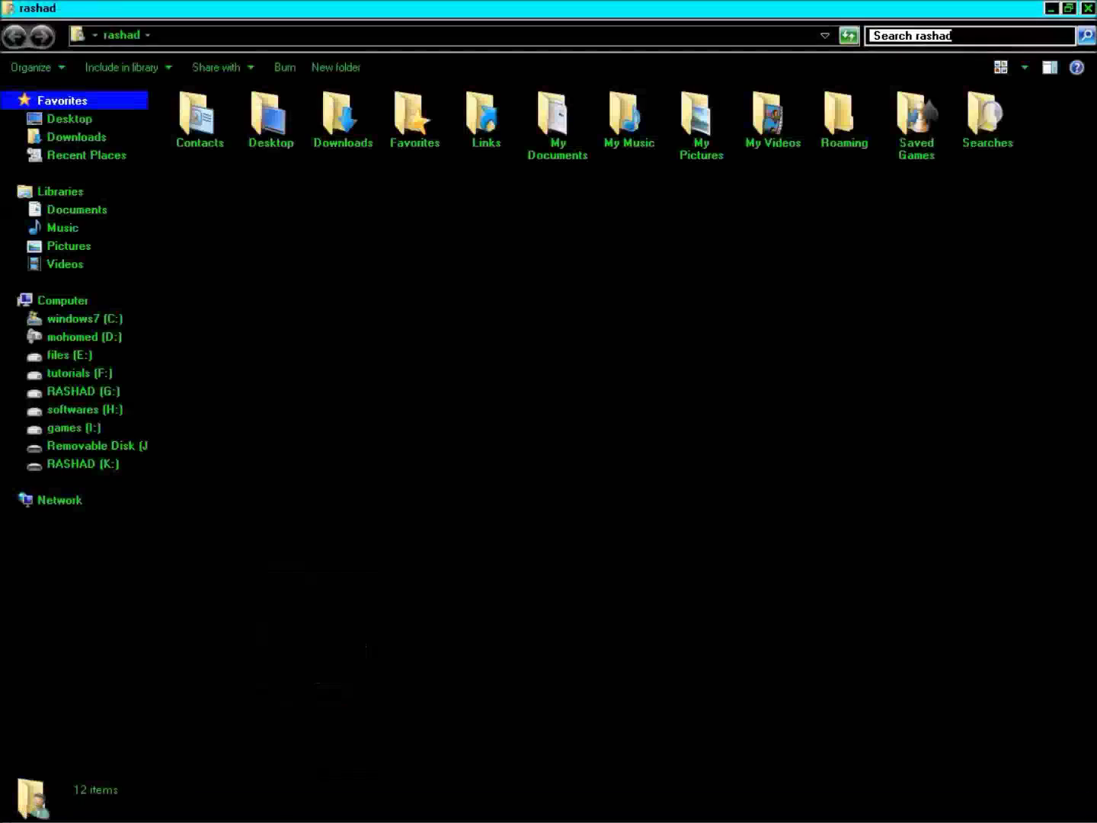
click(270, 118)
click(343, 118)
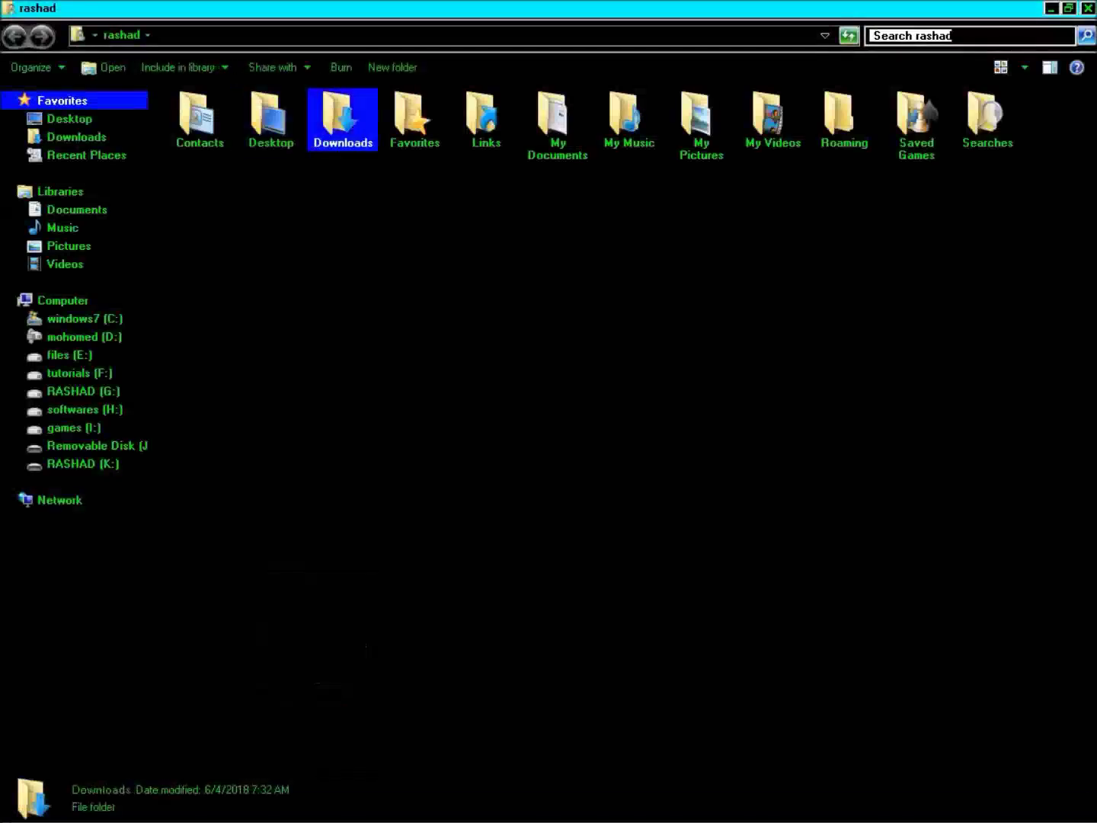
key(Return)
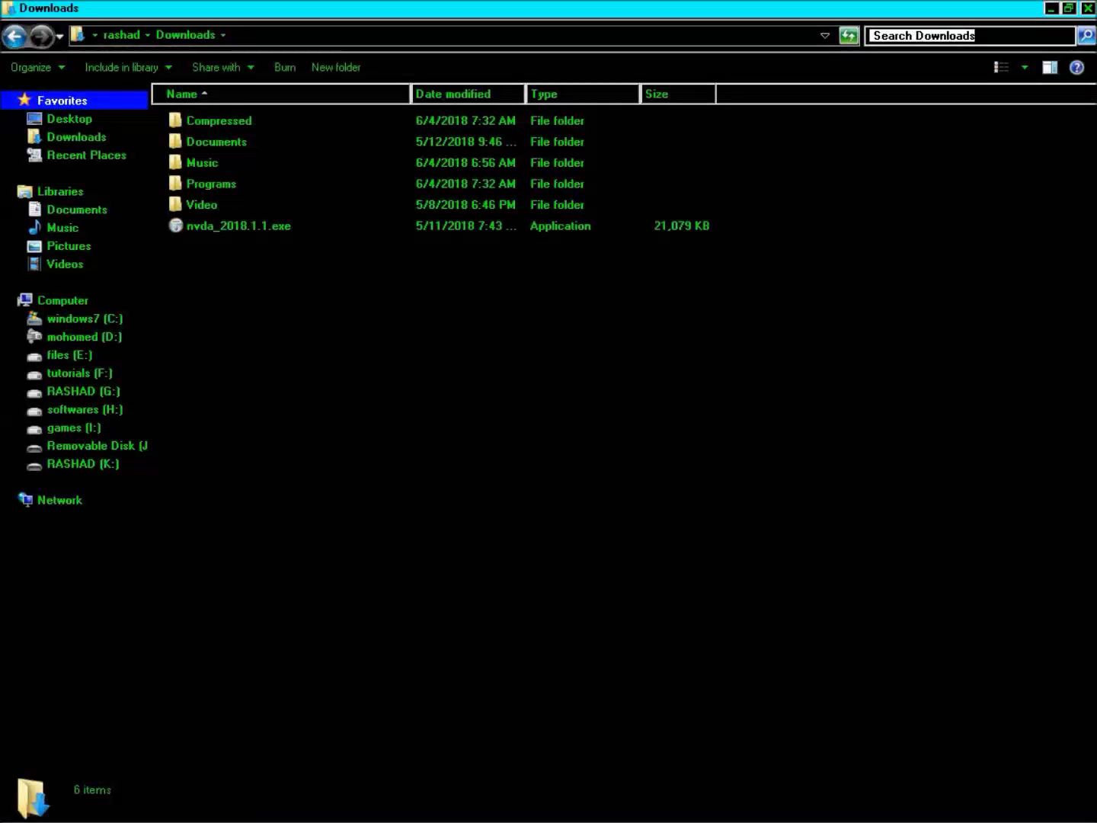
click(239, 226)
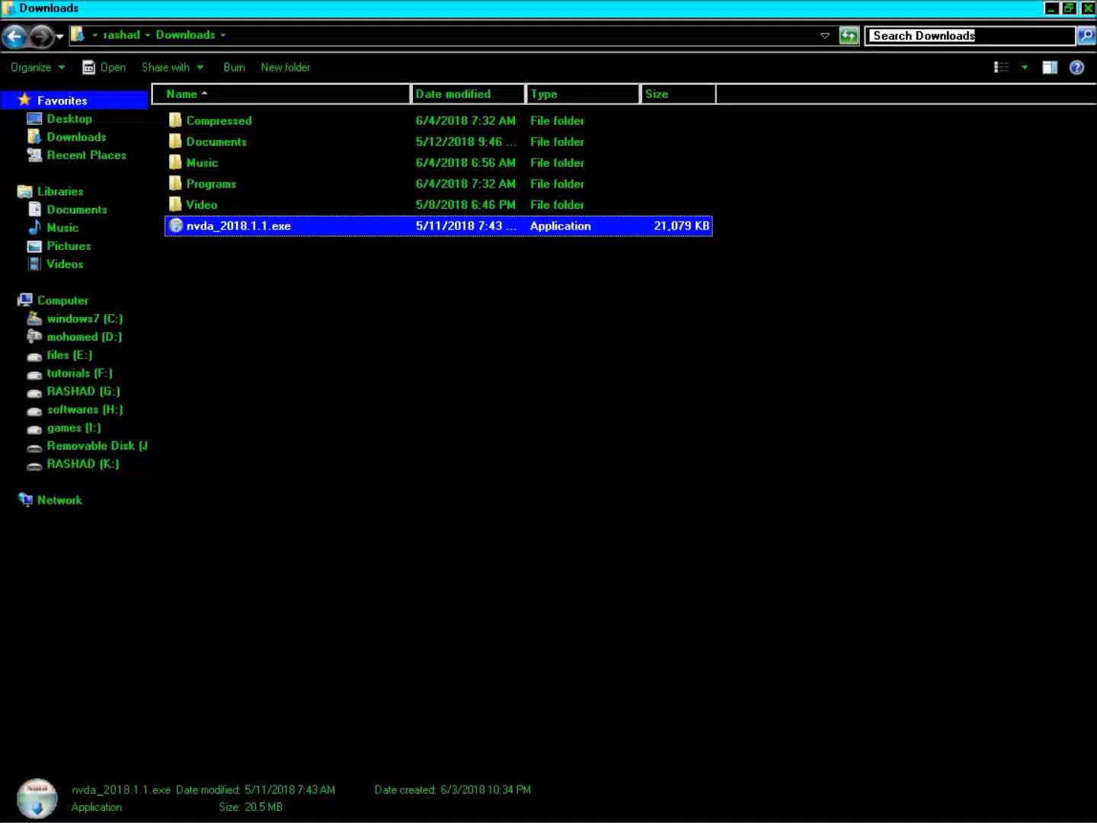
key(Return)
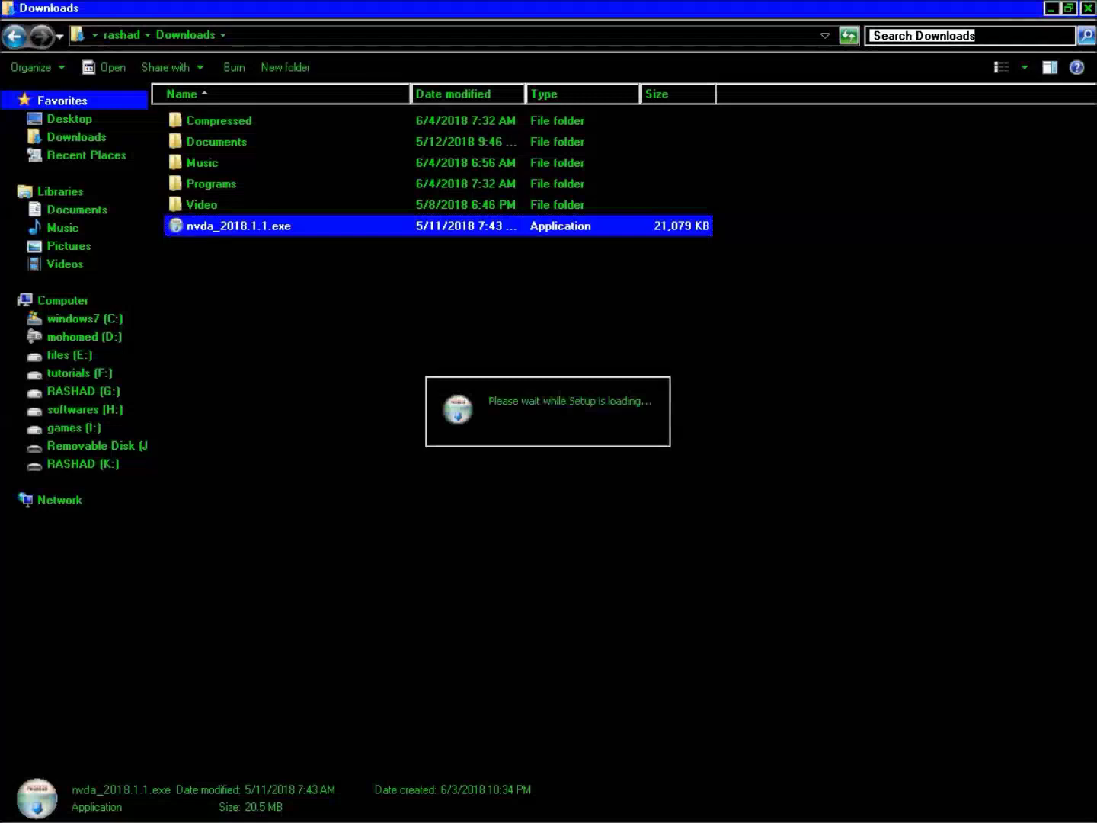
Quit the JAWS screen reader and confirm it while NVDA setup loads
key(Insert+F4)
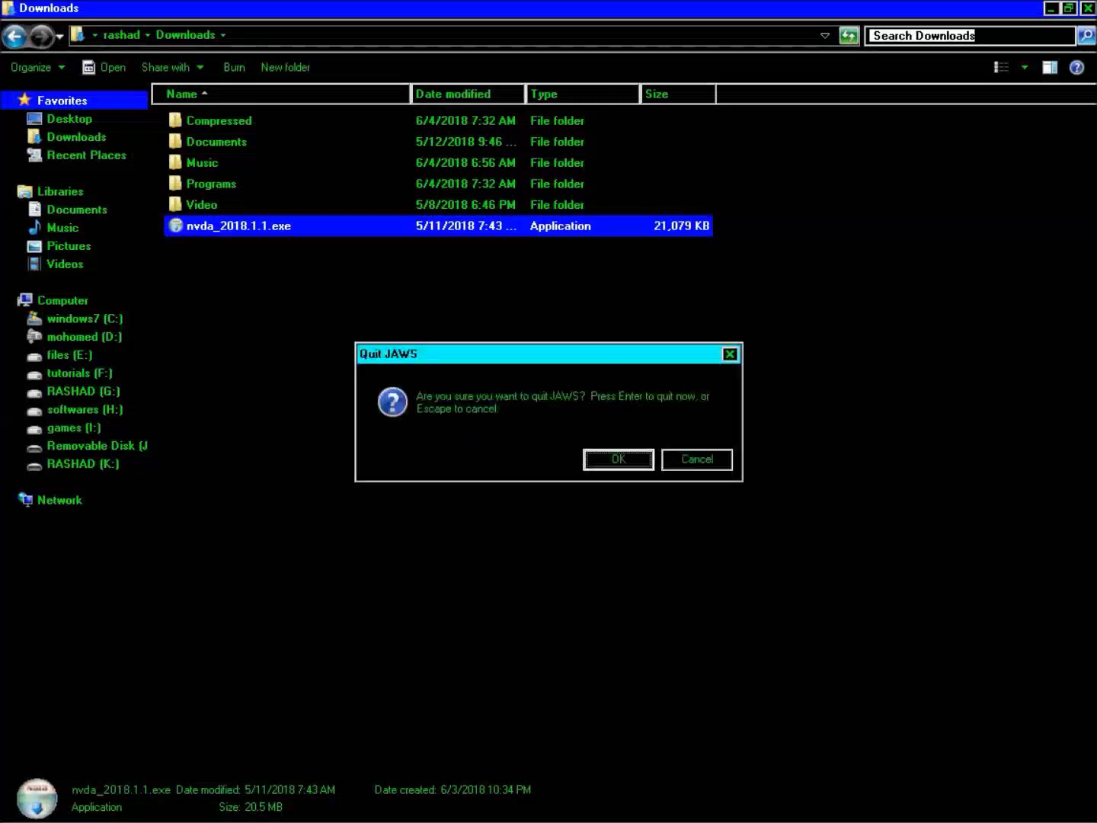
key(Return)
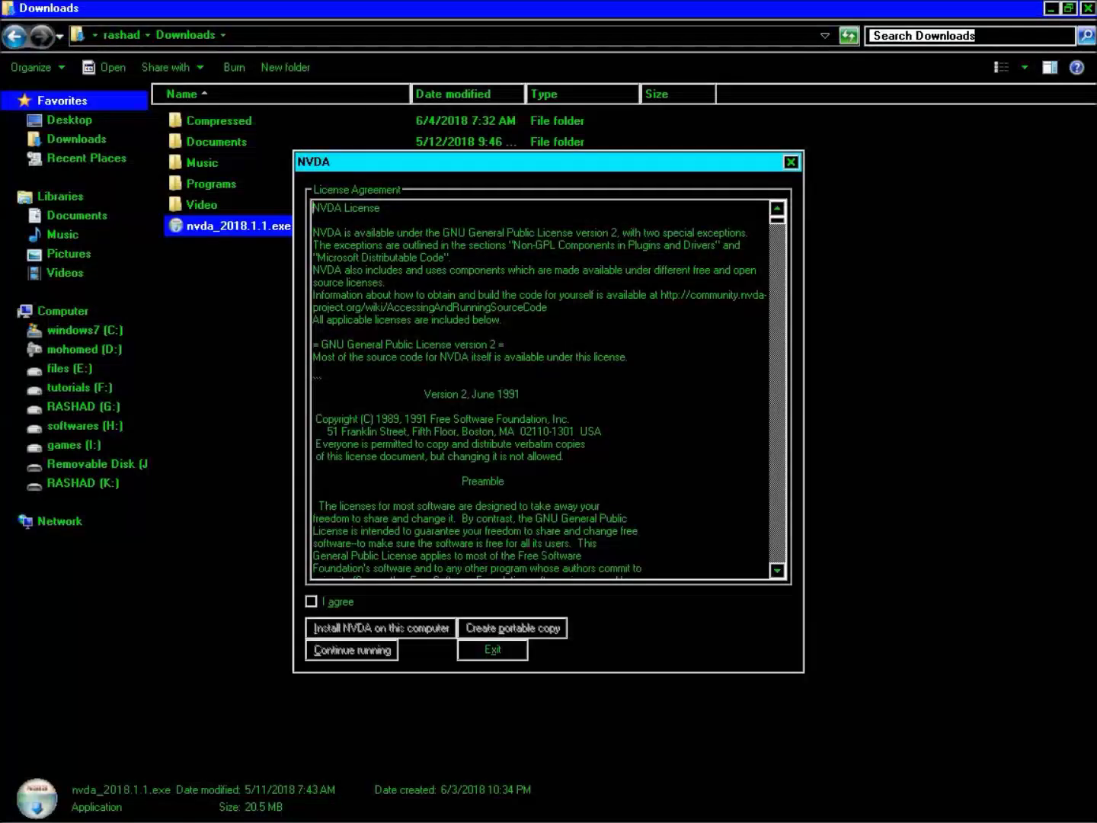
Tick 'I agree' on the NVDA license and choose Install NVDA on this computer
key(Tab)
key(space)
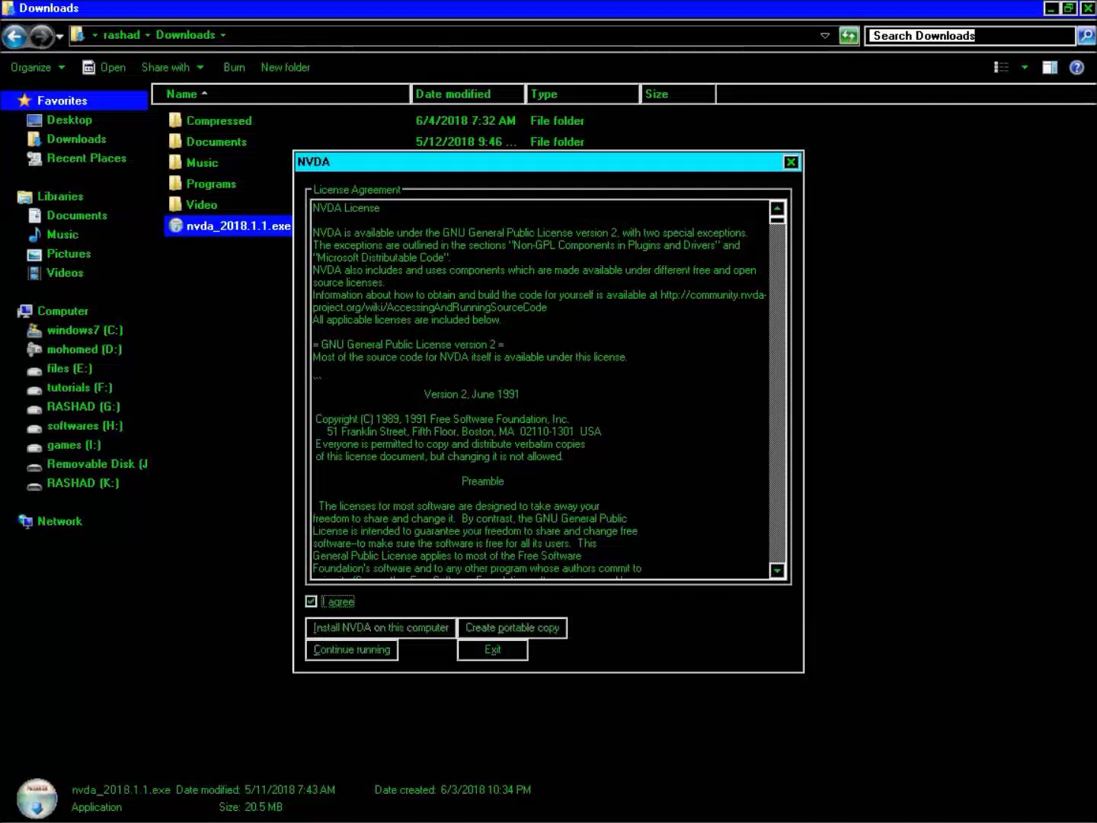
key(Tab)
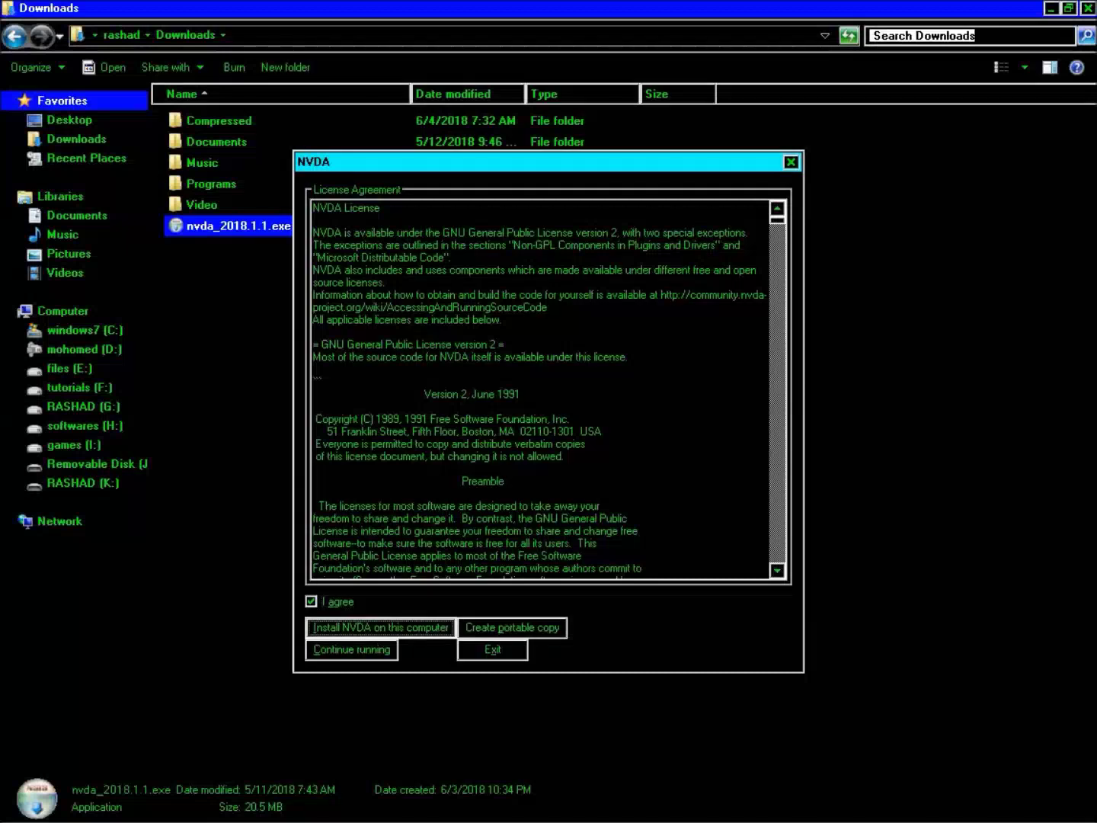
key(Return)
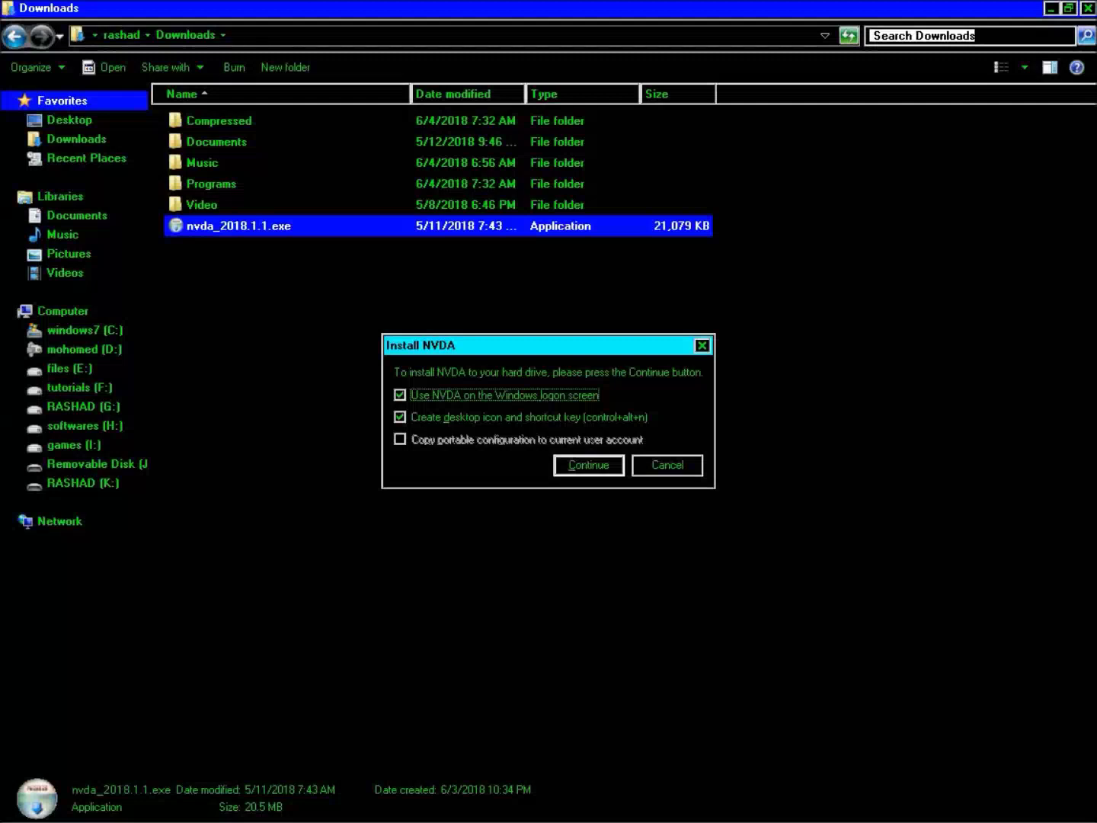
Untick 'Use NVDA on the Windows logon screen', keep the desktop shortcut, and start installing
key(space)
key(Tab)
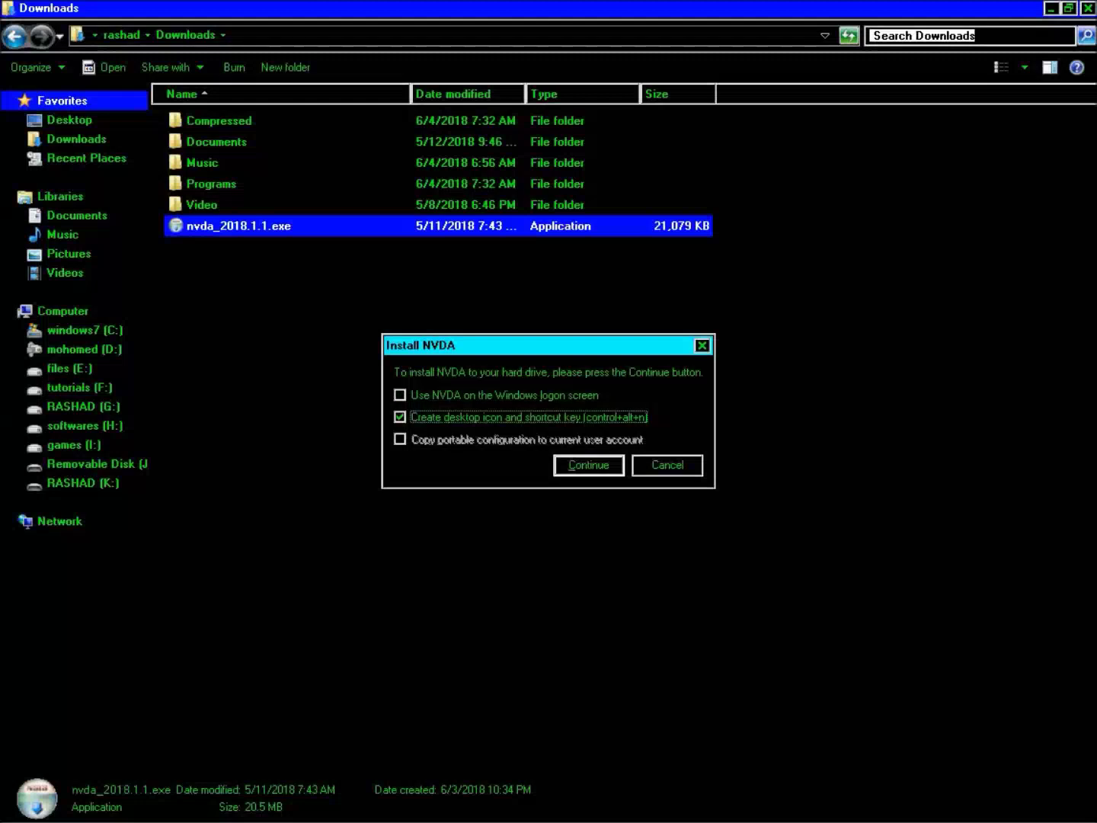
key(Tab)
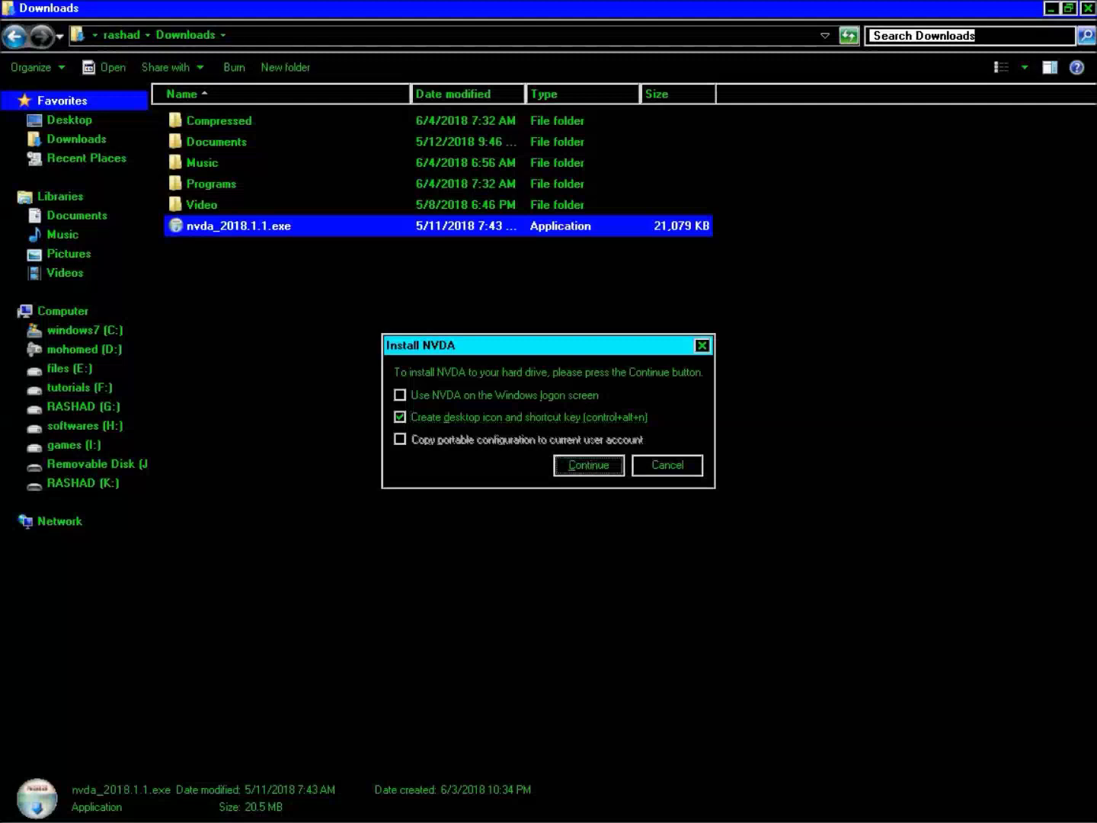
key(Return)
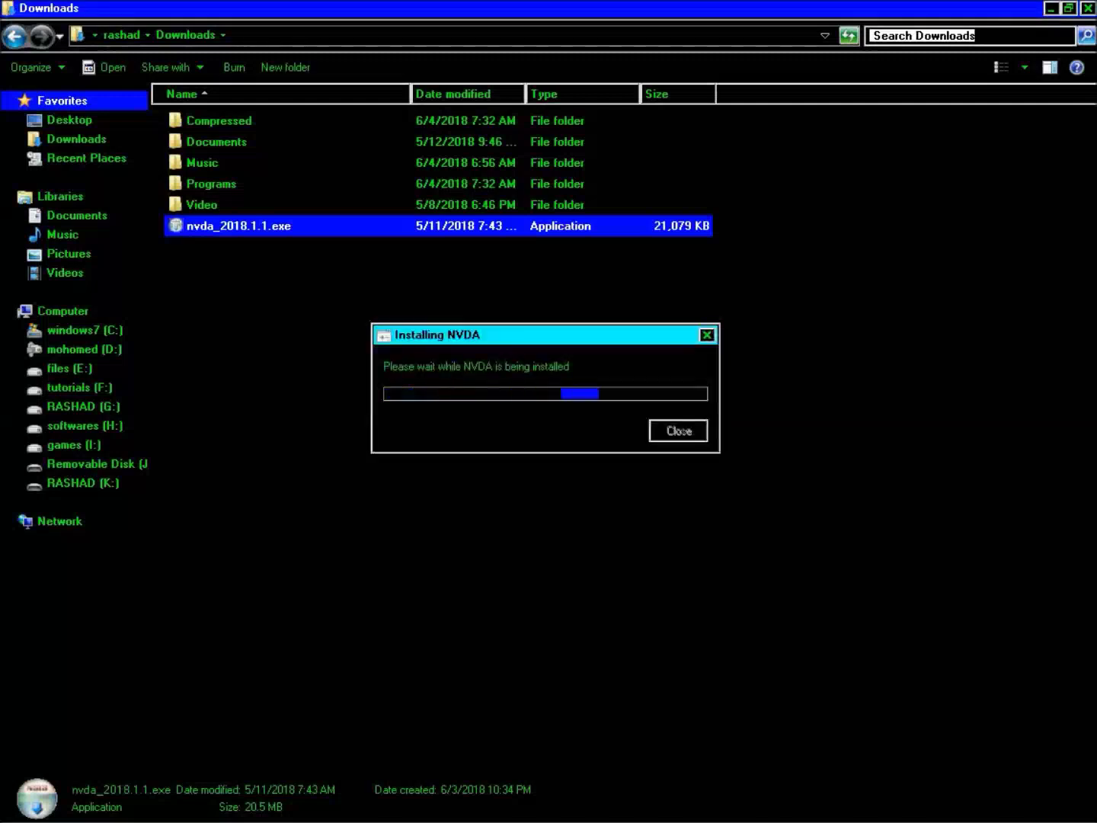
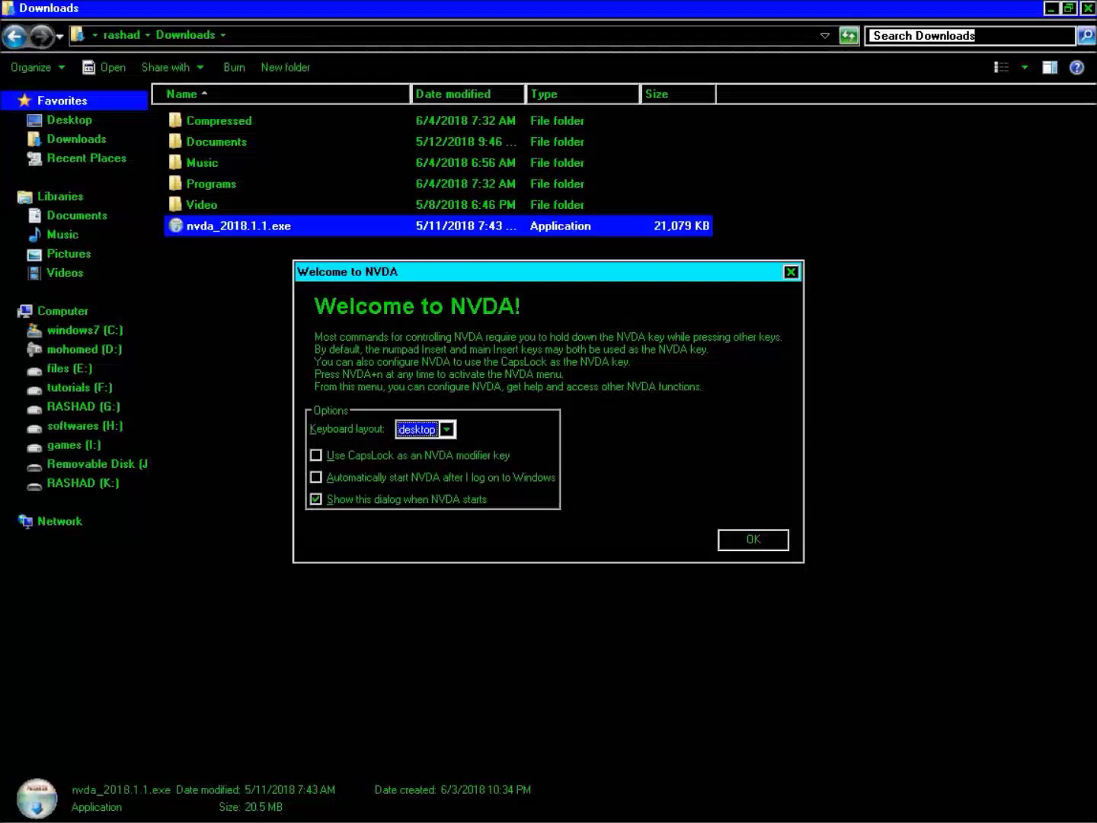
Keep the desktop keyboard layout, uncheck 'Show this dialog when NVDA starts', and confirm the Welcome dialog with OK
key(Down)
key(Up)
key(Tab)
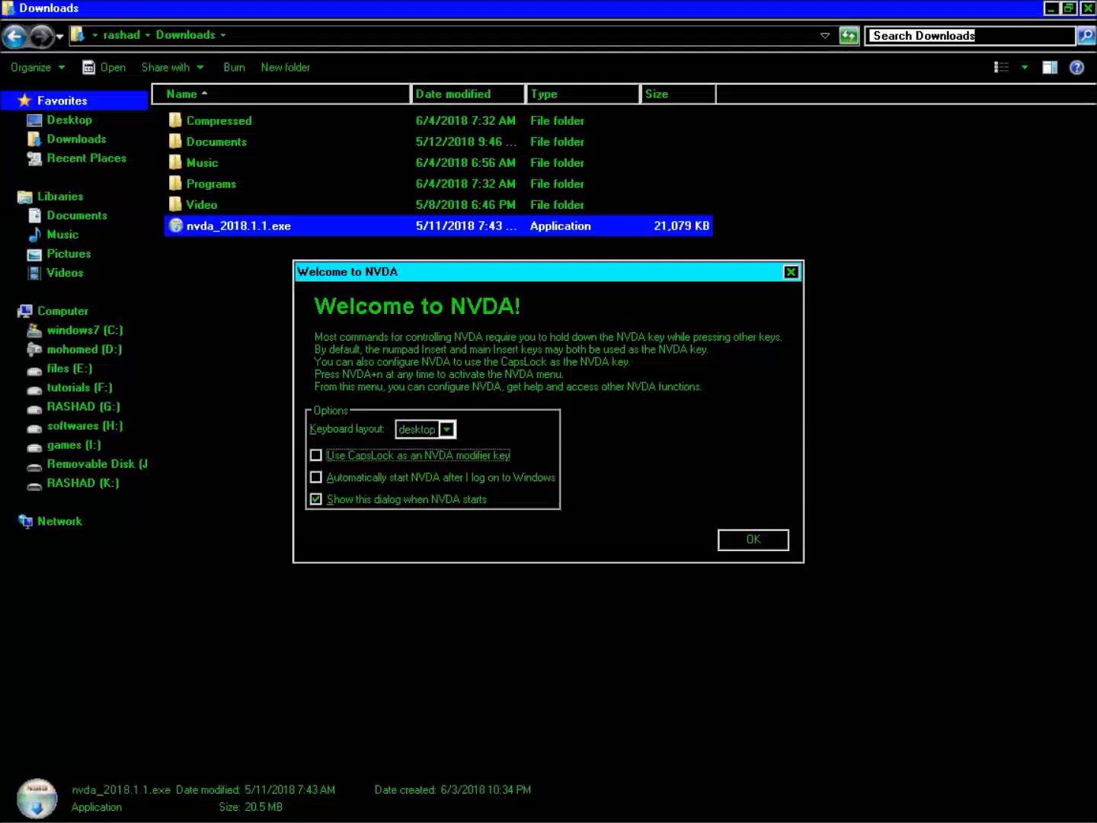
key(Tab)
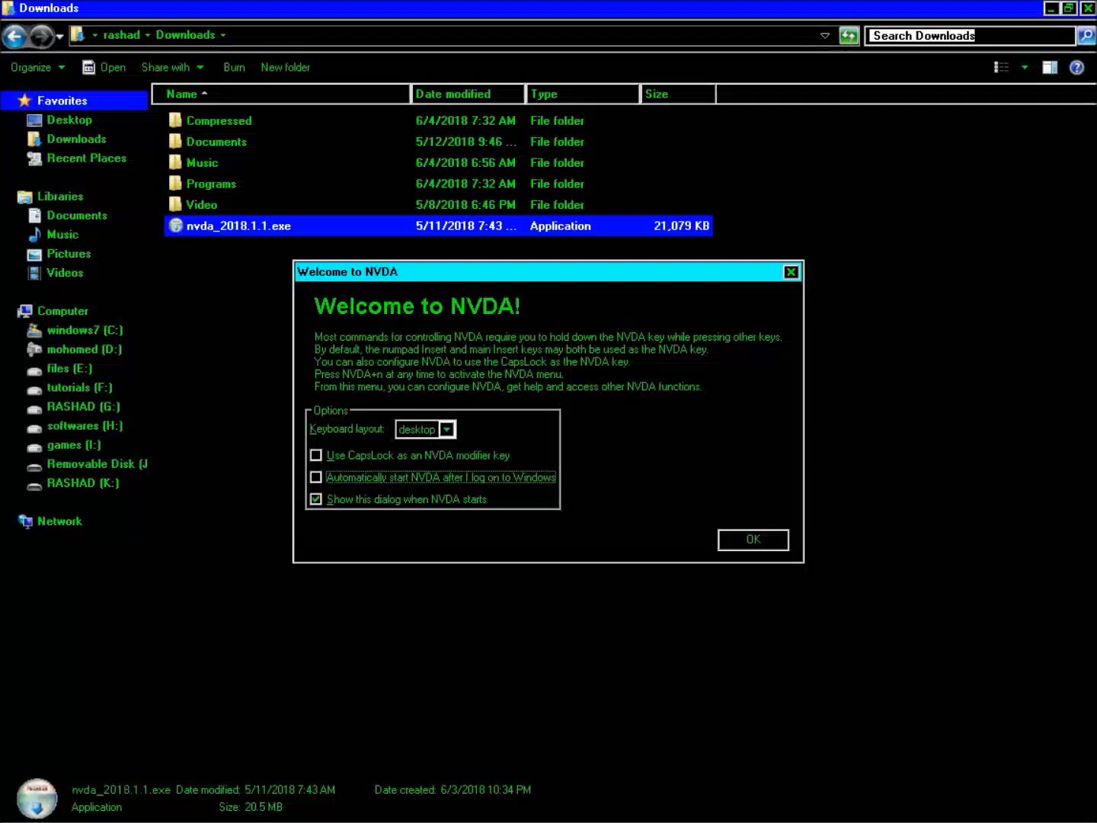
key(Tab)
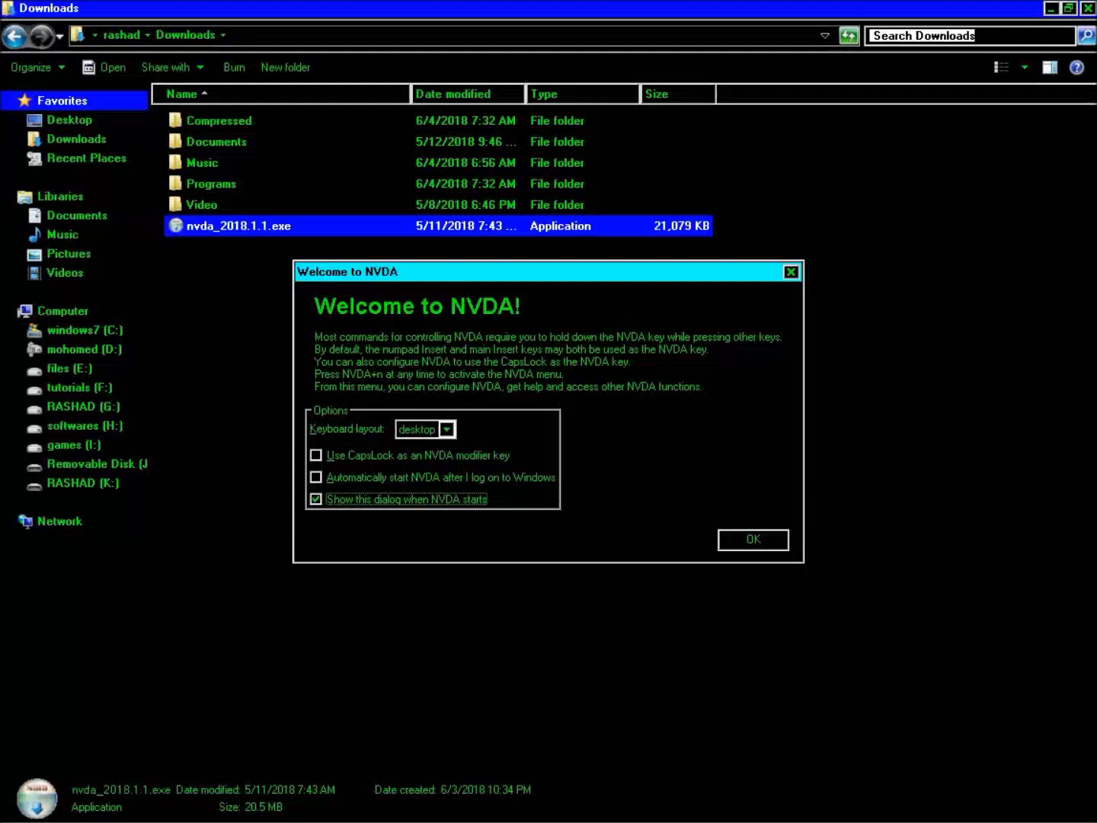
key(space)
key(Tab)
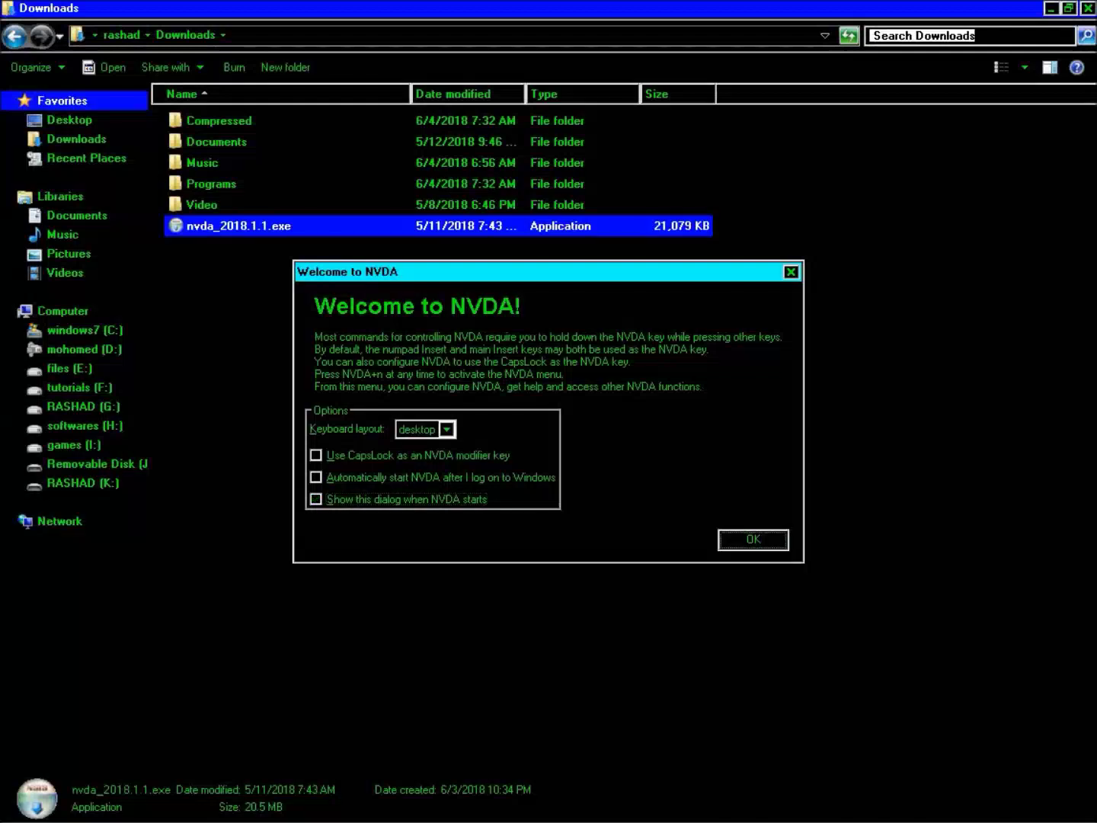
key(Return)
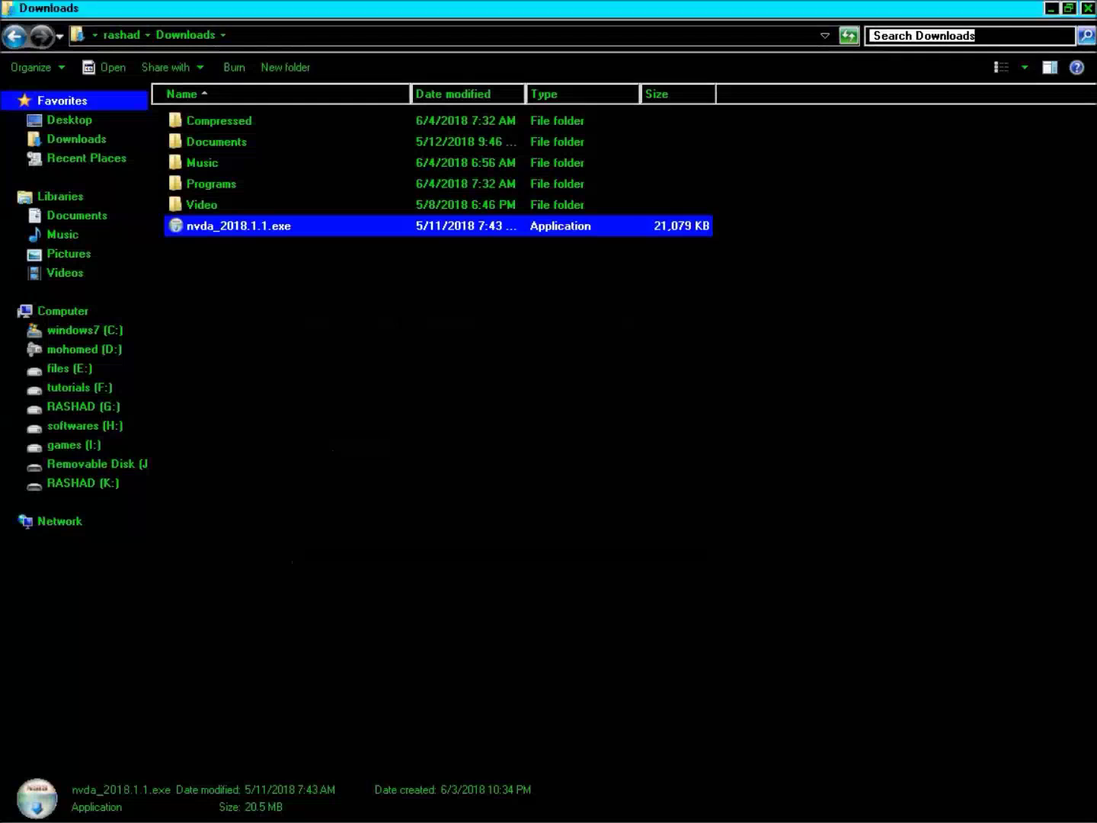